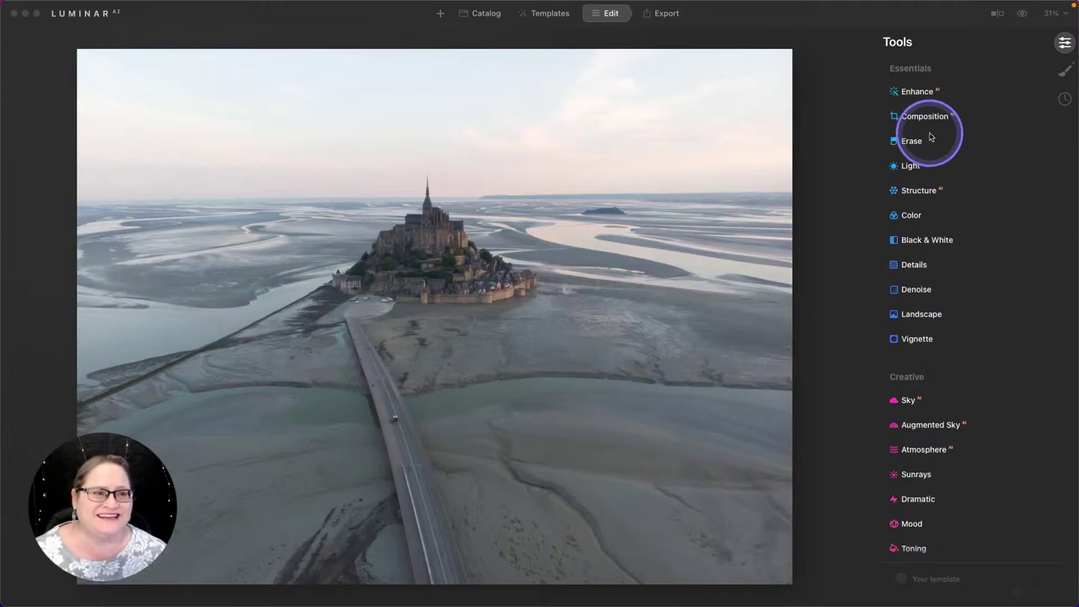
# Raise Enhance AI's Accent and Sky Enhancer sliders both to 100.
pyautogui.click(912, 94)
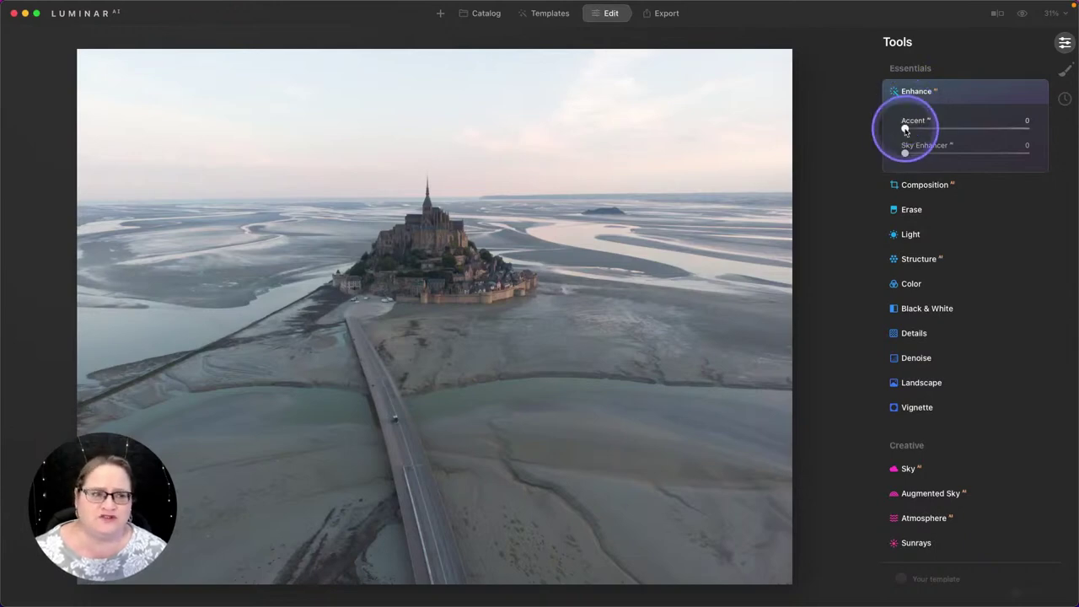
pyautogui.moveTo(904, 128); pyautogui.dragTo(1065, 121)
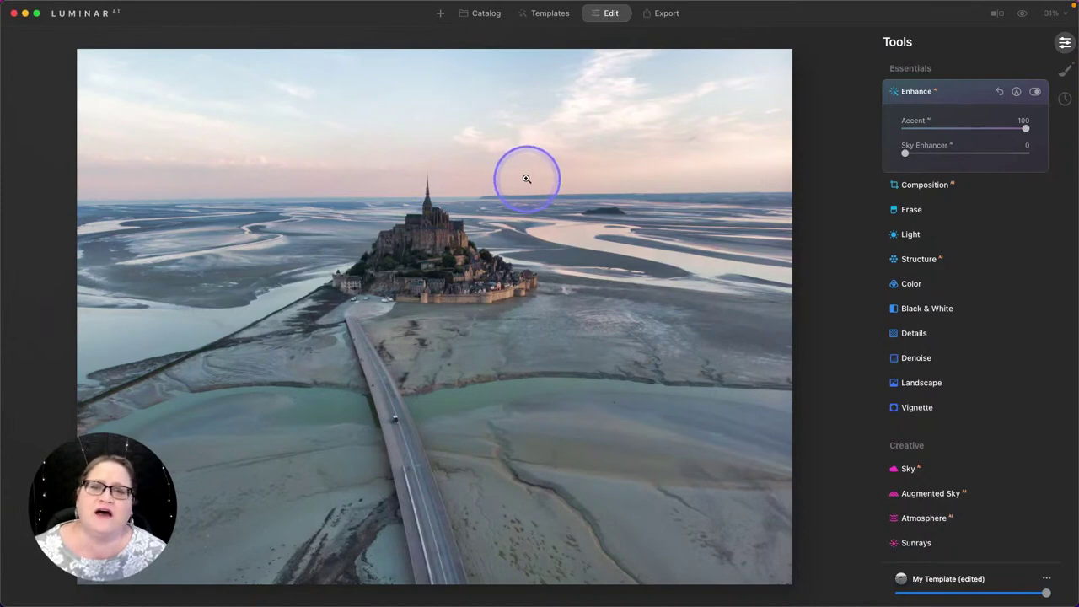
pyautogui.moveTo(905, 154); pyautogui.dragTo(1052, 144)
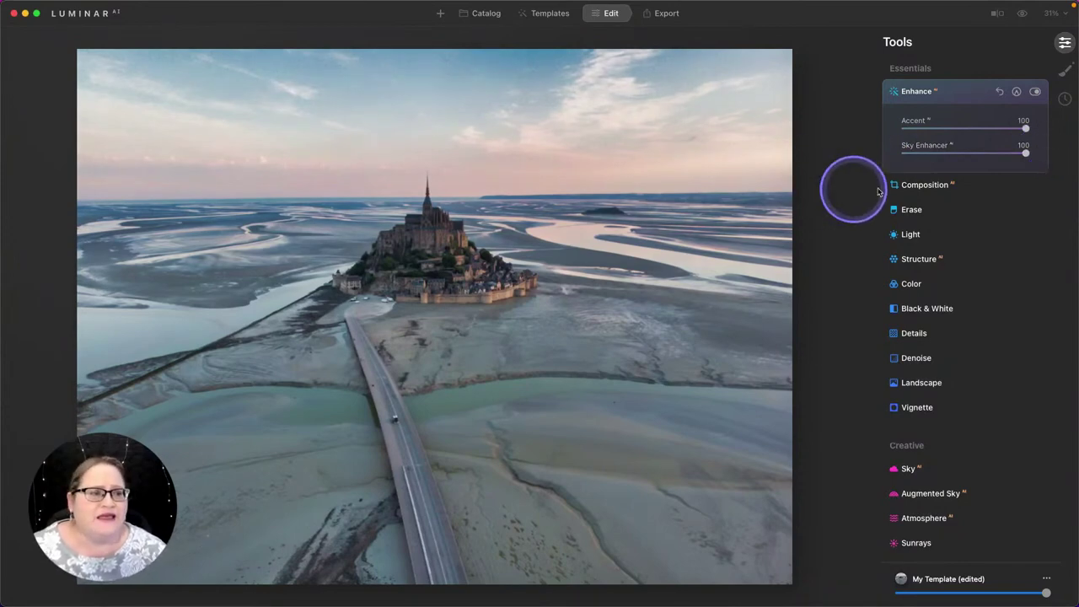
# Rotate the photo slightly in Composition AI to level the horizon, then apply the crop.
pyautogui.click(924, 185)
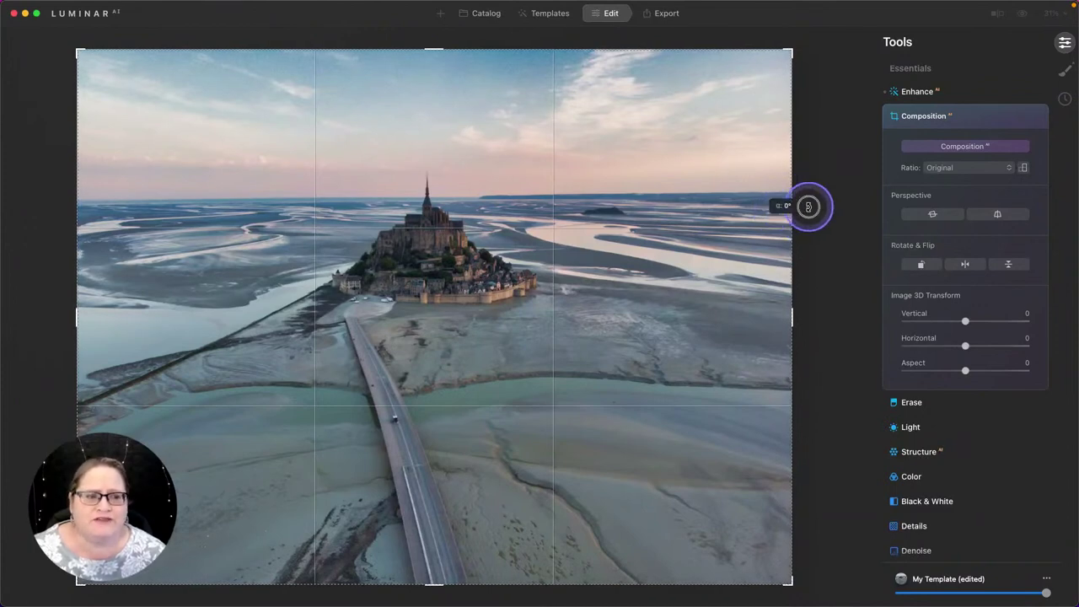
pyautogui.moveTo(807, 207); pyautogui.dragTo(810, 212)
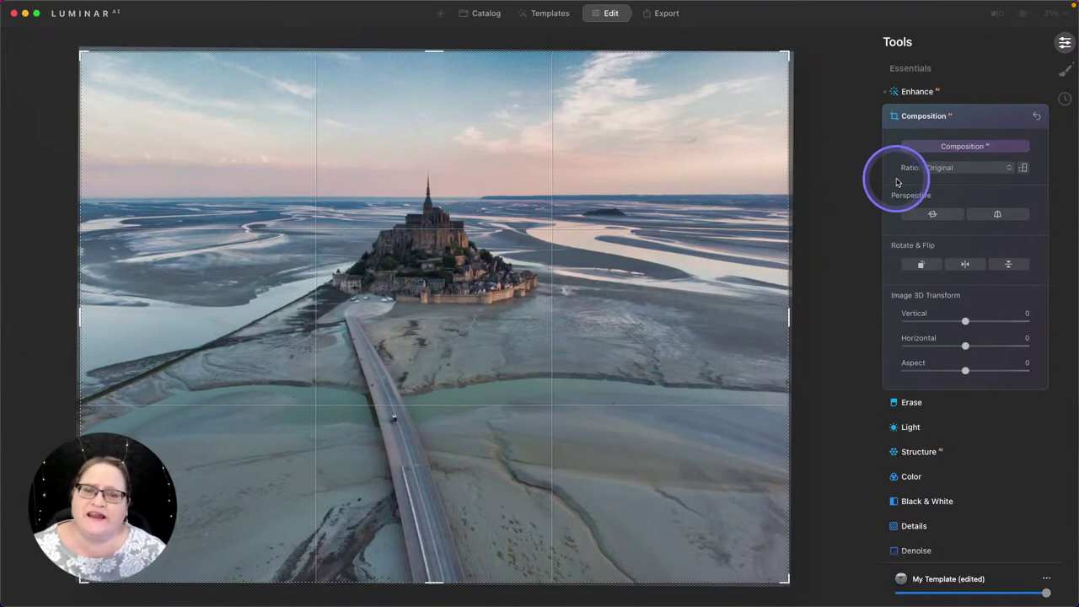
pyautogui.click(926, 118)
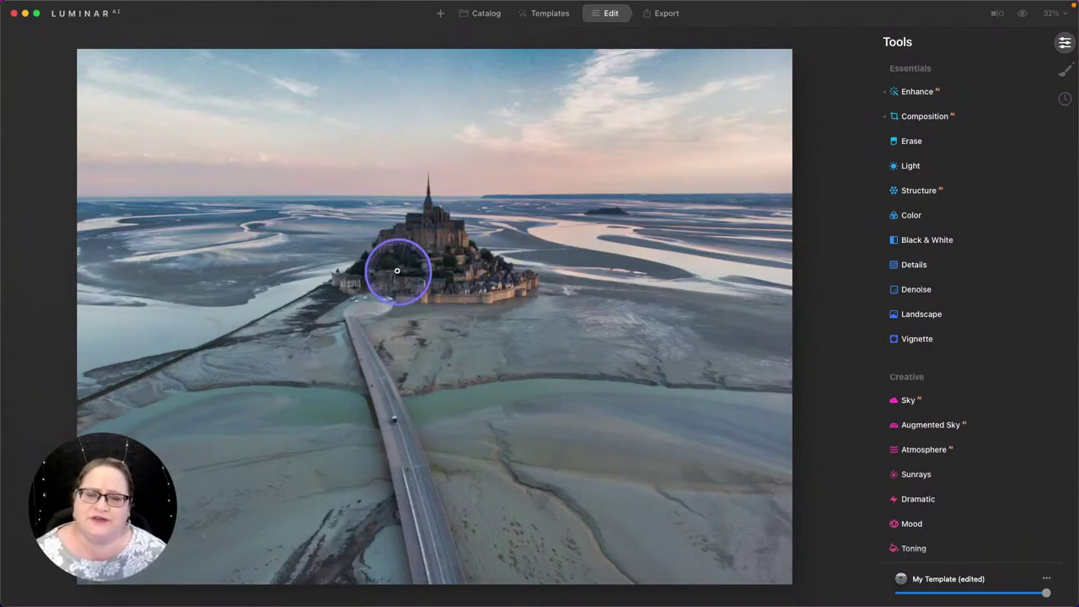
# Set Details to Medium Details 19, Large Details 14 and Sharpen 21, checked at 100% zoom.
pyautogui.scroll(5, 424, 250)
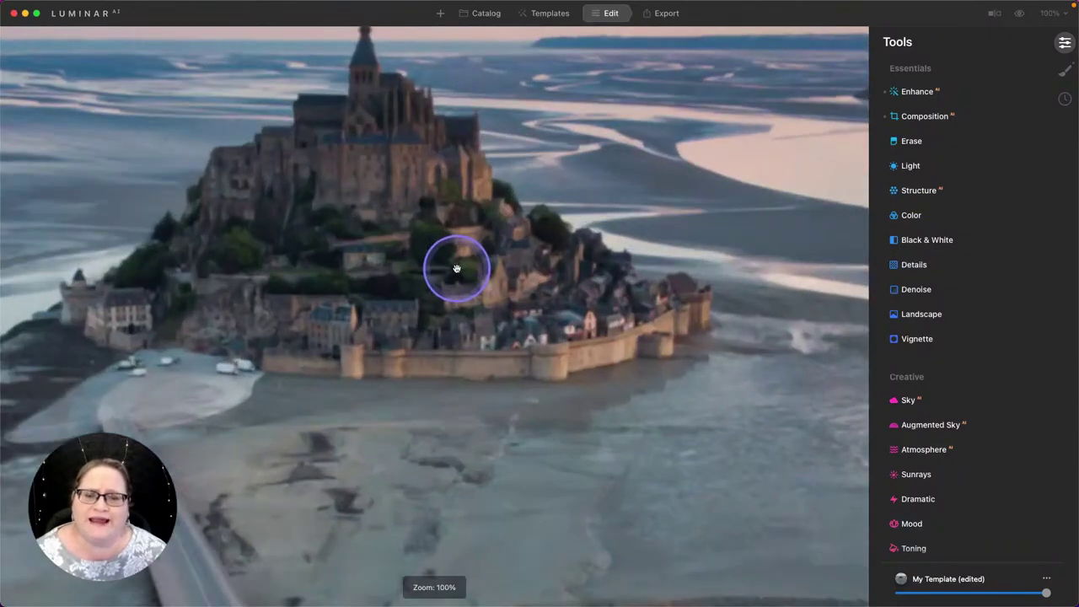
pyautogui.scroll(2, 425, 222)
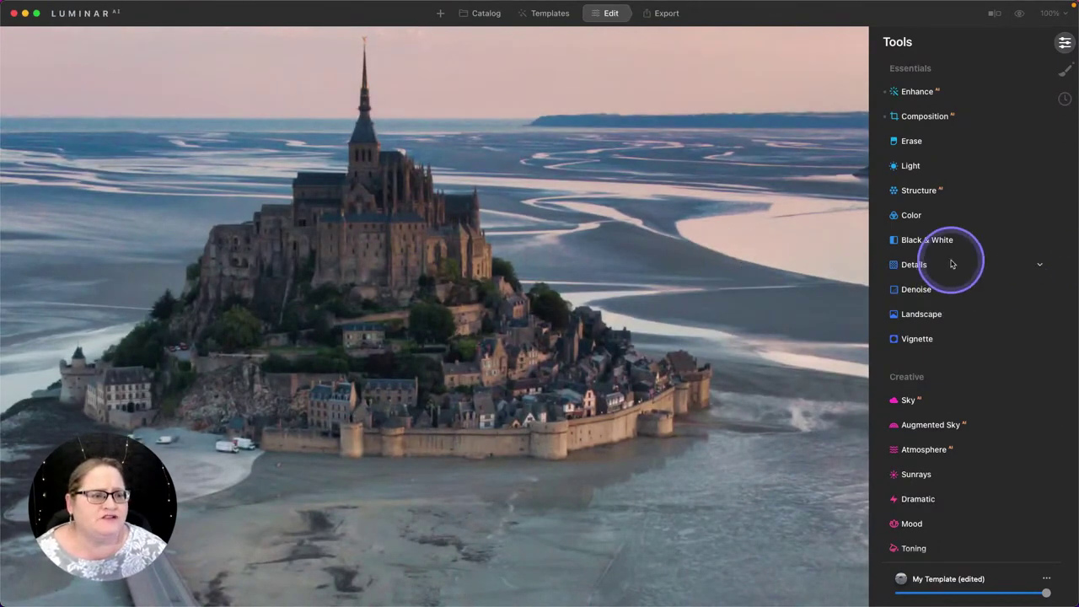
pyautogui.click(906, 266)
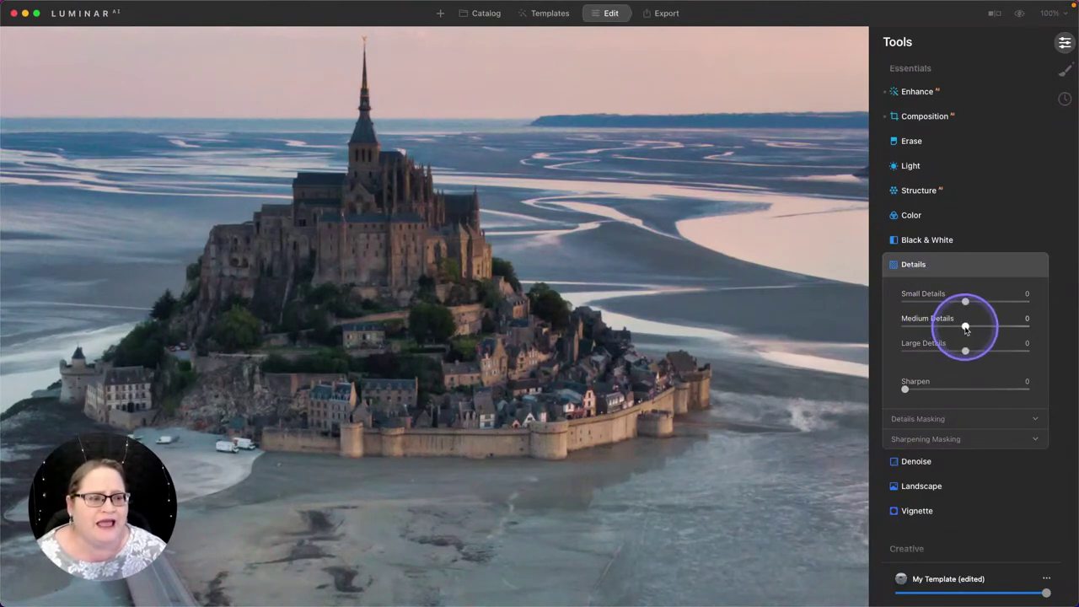
pyautogui.moveTo(965, 329); pyautogui.dragTo(976, 351)
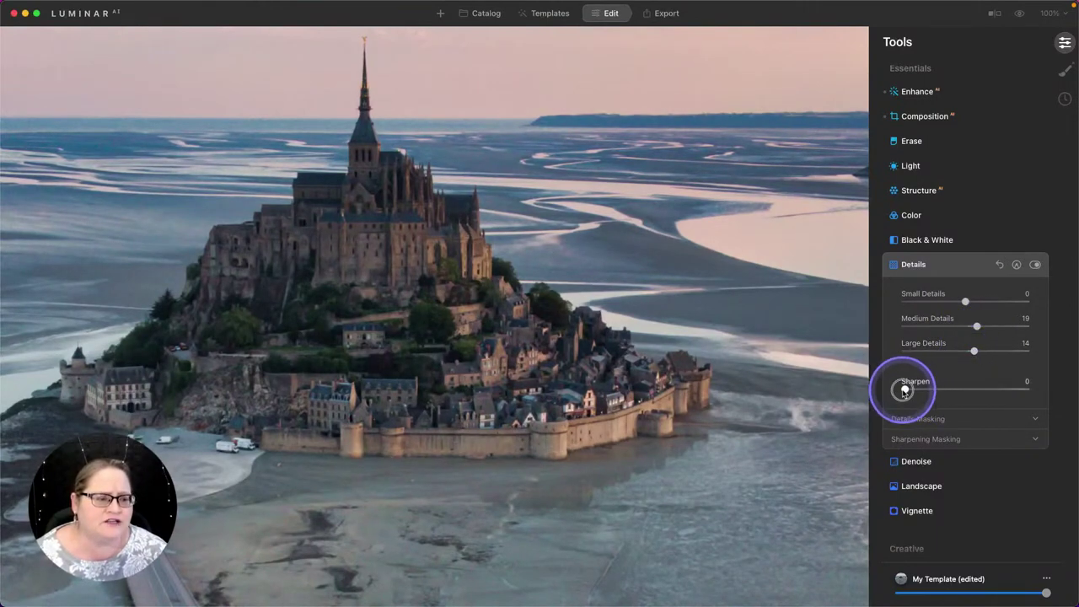
pyautogui.moveTo(903, 389); pyautogui.dragTo(931, 388)
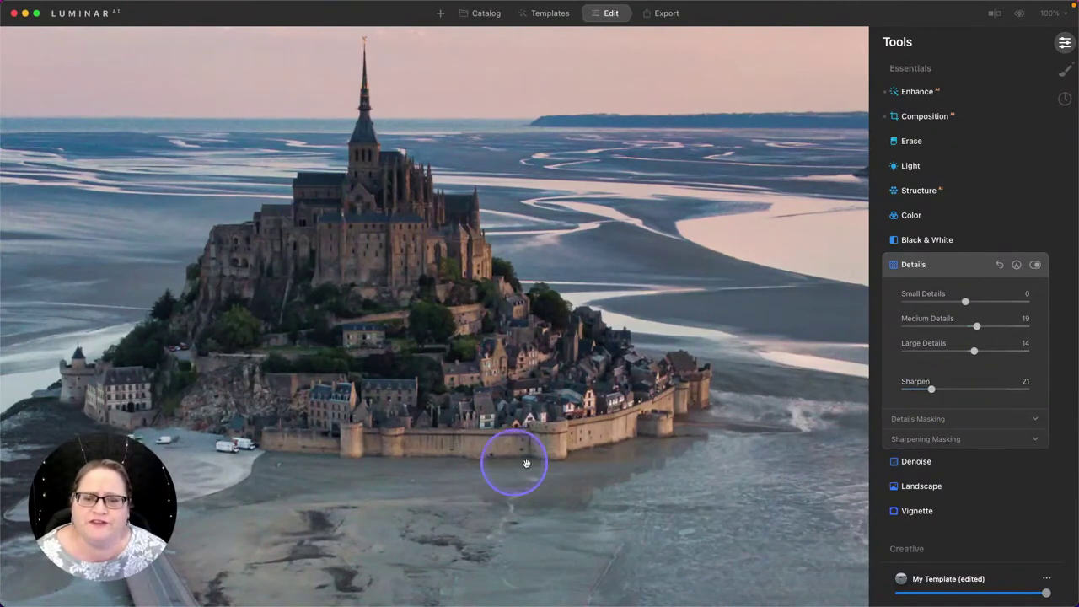
pyautogui.click(316, 311)
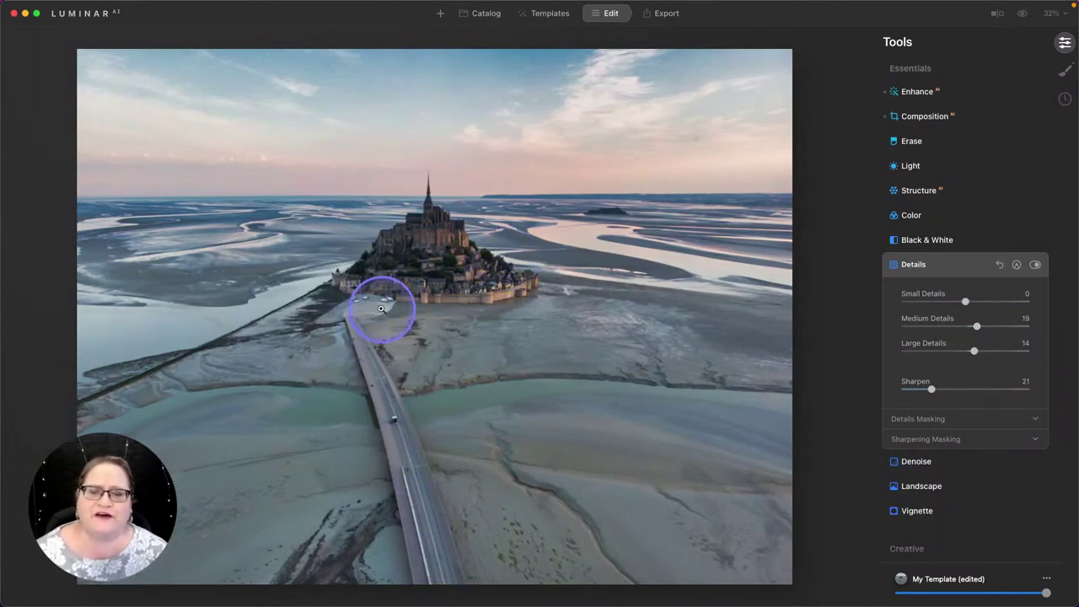
# Add a radial mask to Details, drawn as a circle centred on the abbey spire.
pyautogui.click(1017, 265)
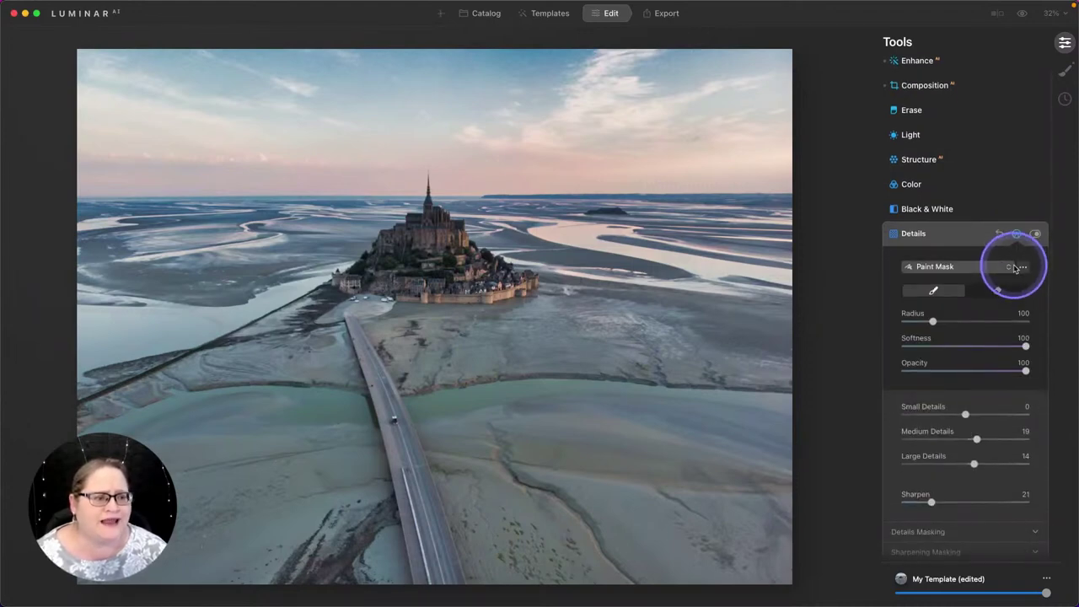
pyautogui.click(965, 268)
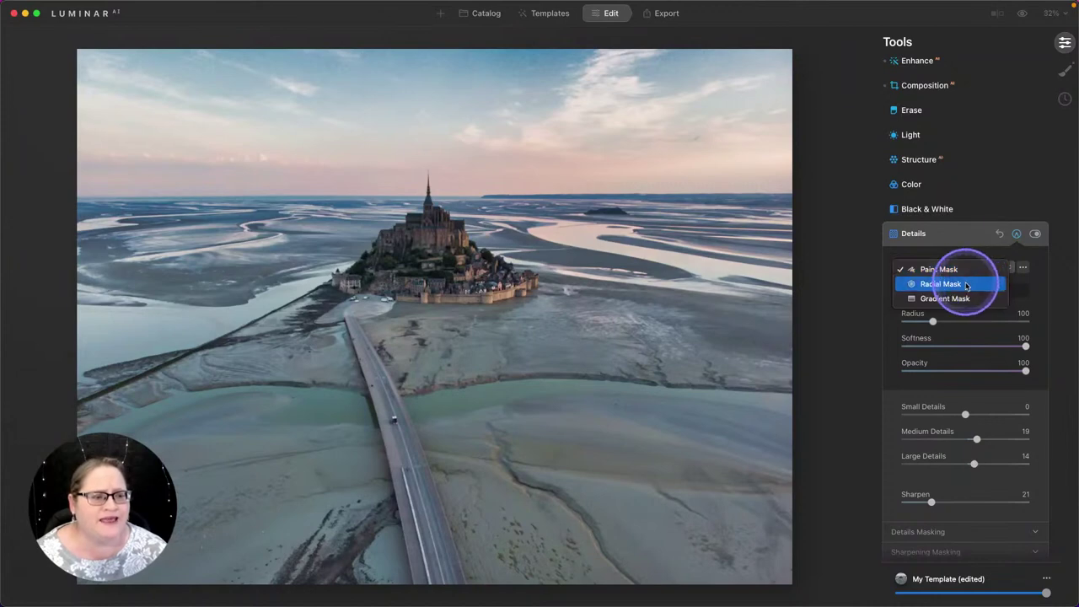
pyautogui.click(966, 285)
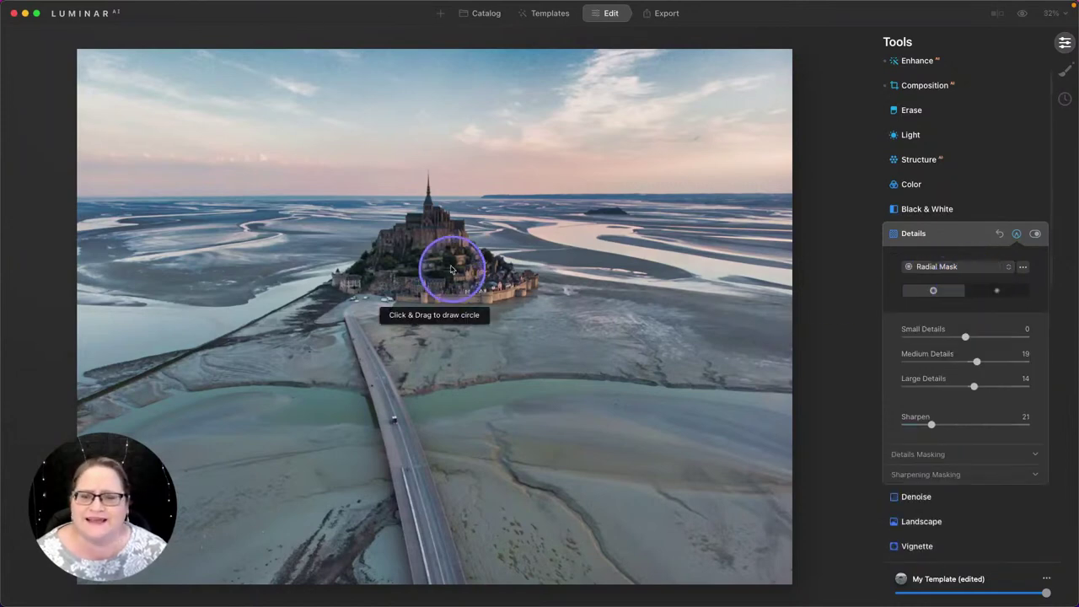
pyautogui.moveTo(426, 244); pyautogui.dragTo(482, 281)
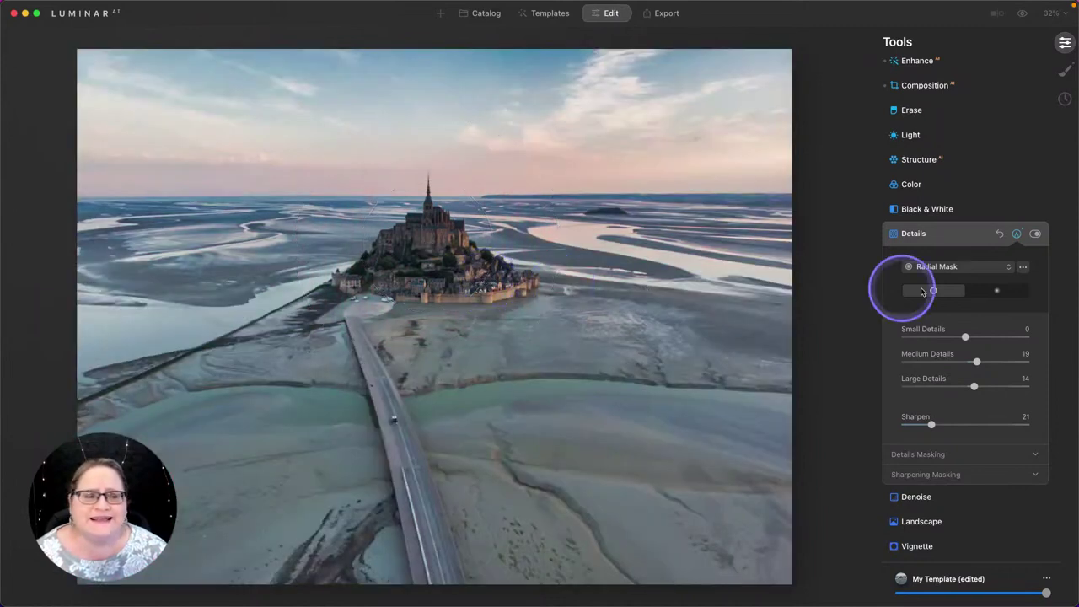
# Show and invert the radial mask, then reshape it into a wider, lower ellipse around the island.
pyautogui.click(1022, 267)
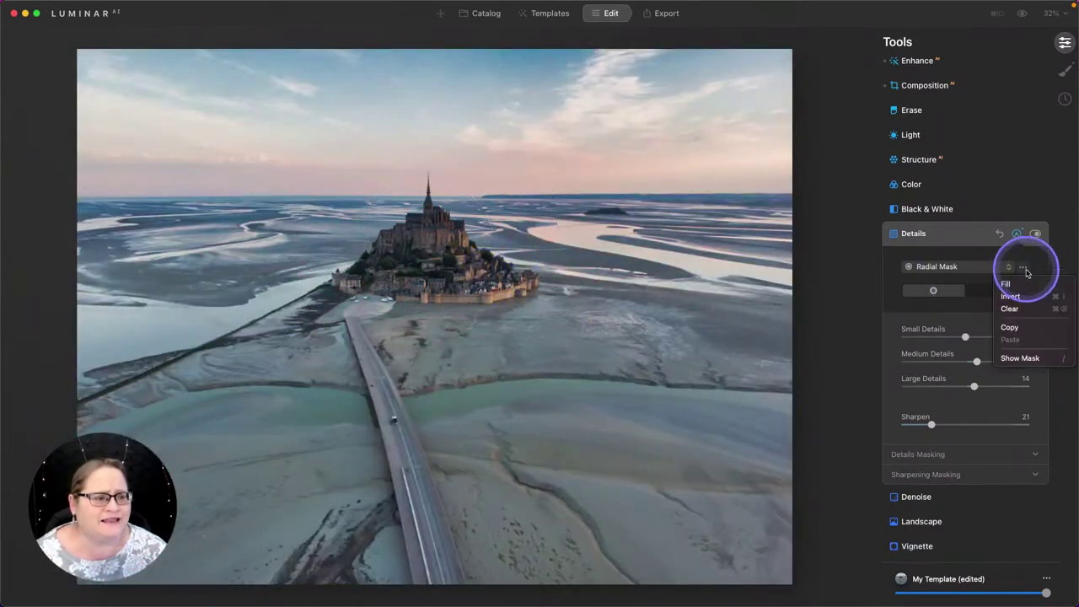
pyautogui.click(1021, 357)
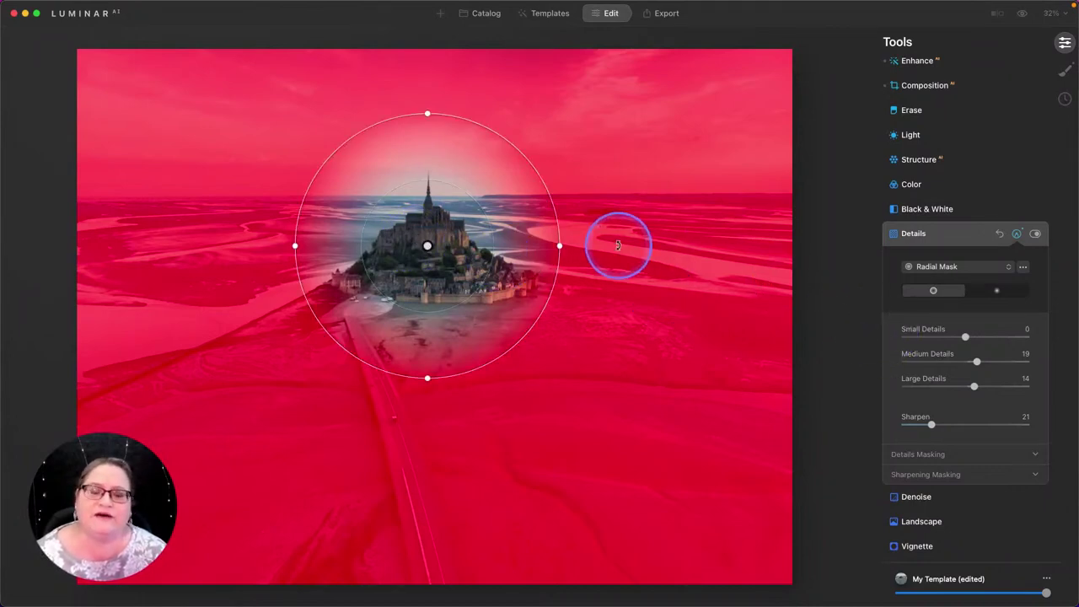
pyautogui.click(997, 293)
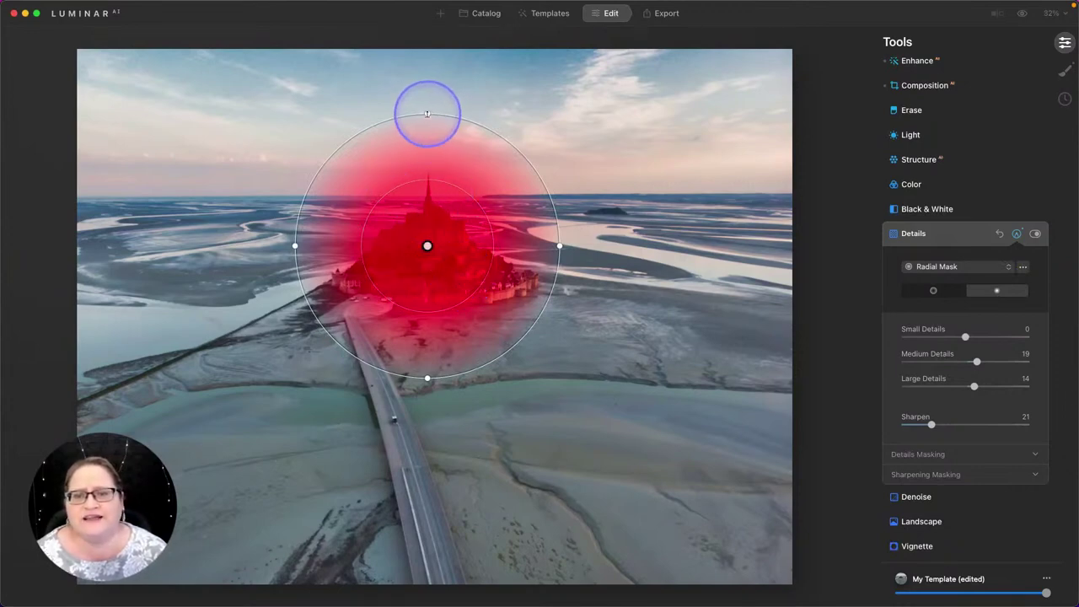
pyautogui.moveTo(426, 113); pyautogui.dragTo(427, 160)
pyautogui.moveTo(428, 245); pyautogui.dragTo(425, 257)
pyautogui.moveTo(557, 256); pyautogui.dragTo(613, 257)
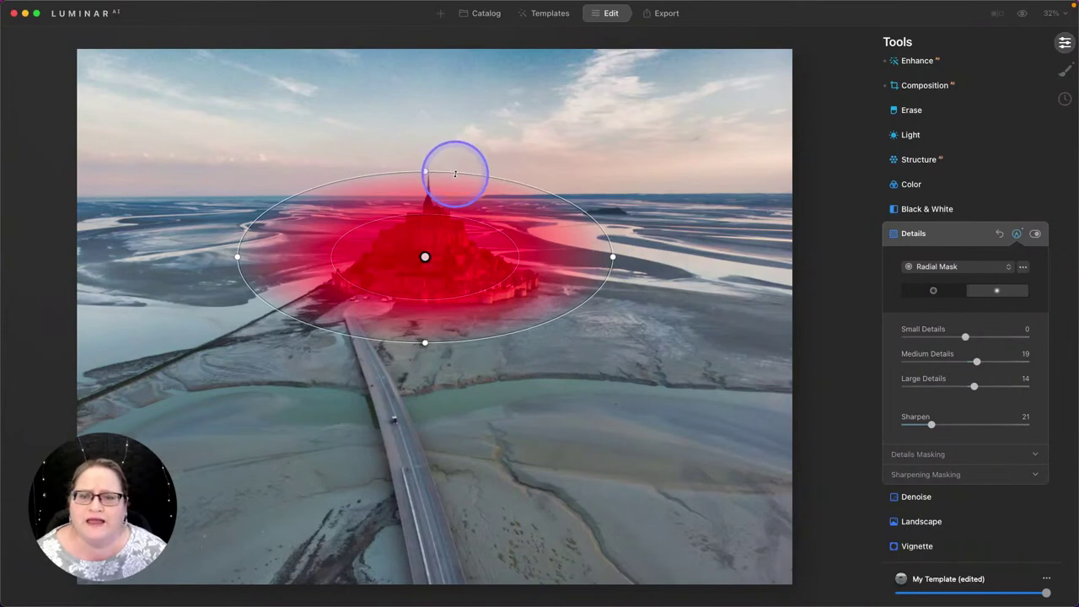
pyautogui.moveTo(490, 175)
pyautogui.mouseDown()
pyautogui.moveTo(498, 155)
pyautogui.moveTo(476, 186)
pyautogui.mouseUp()
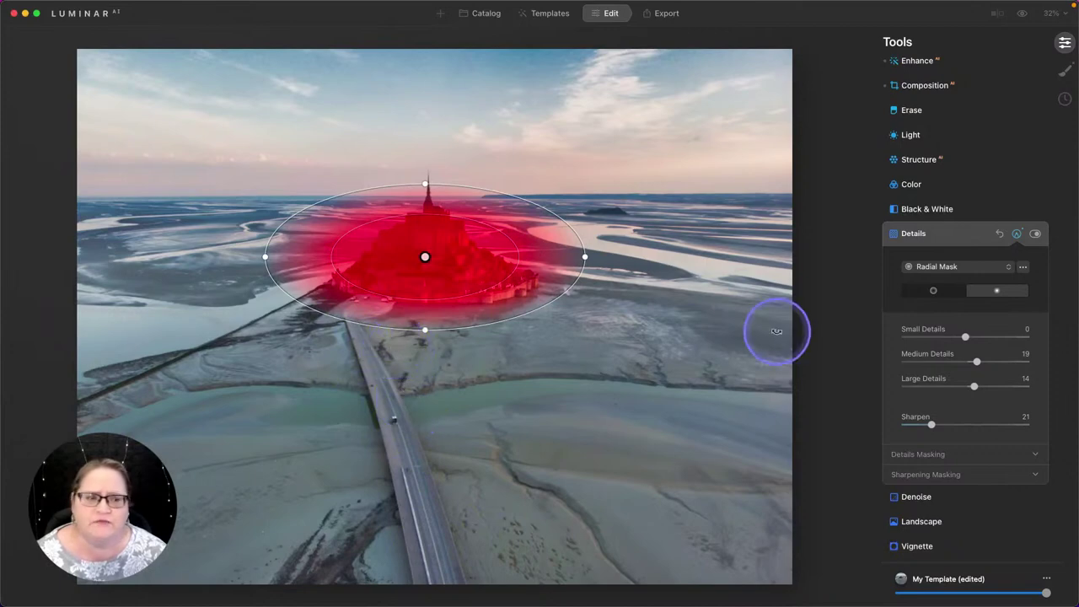
# Hand-paint the Details mask at 59 opacity down the causeway and over the island's left edge.
pyautogui.click(977, 271)
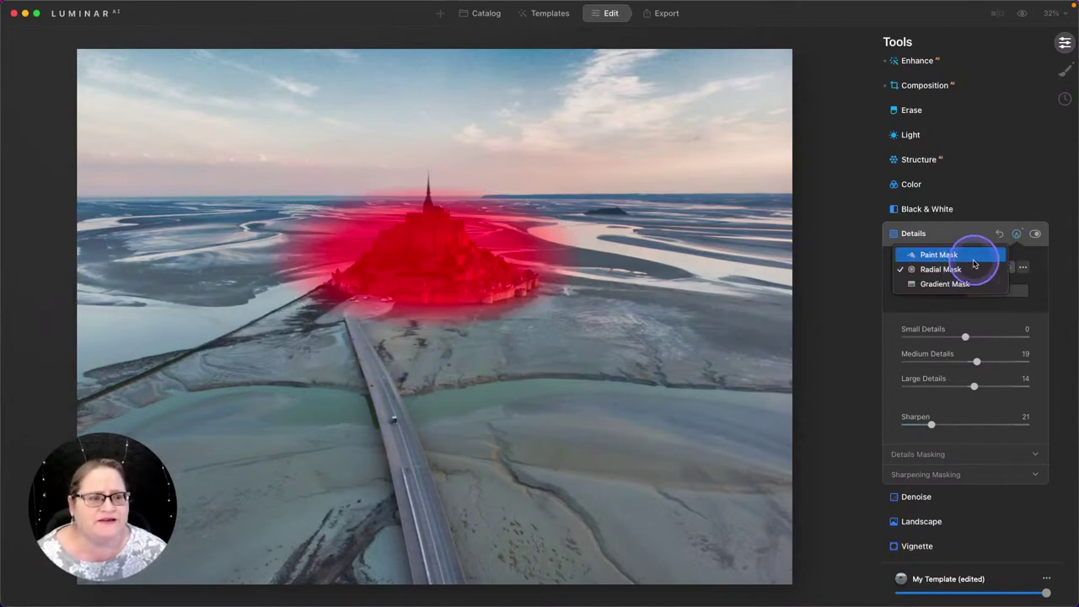
pyautogui.click(970, 254)
pyautogui.click(939, 294)
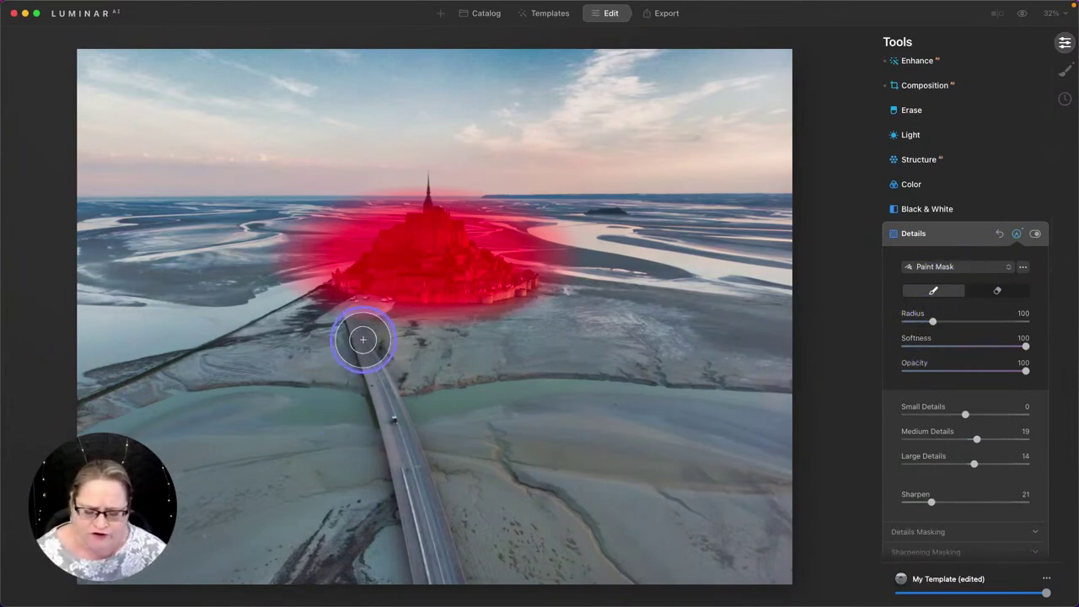
pyautogui.press('[')
pyautogui.press('[')
pyautogui.press('[')
pyautogui.press('[')
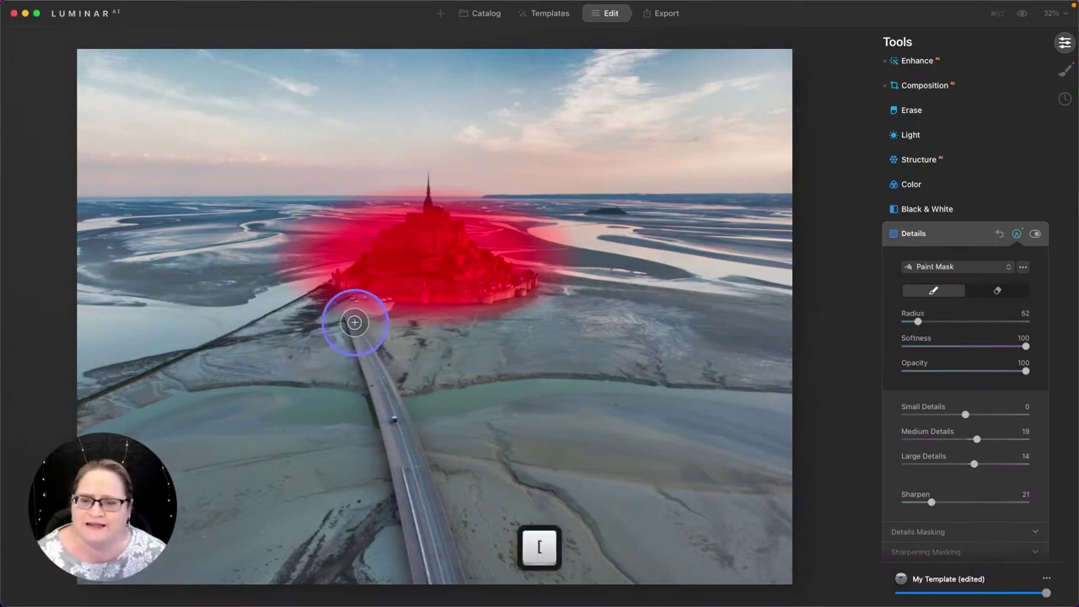
pyautogui.press('[')
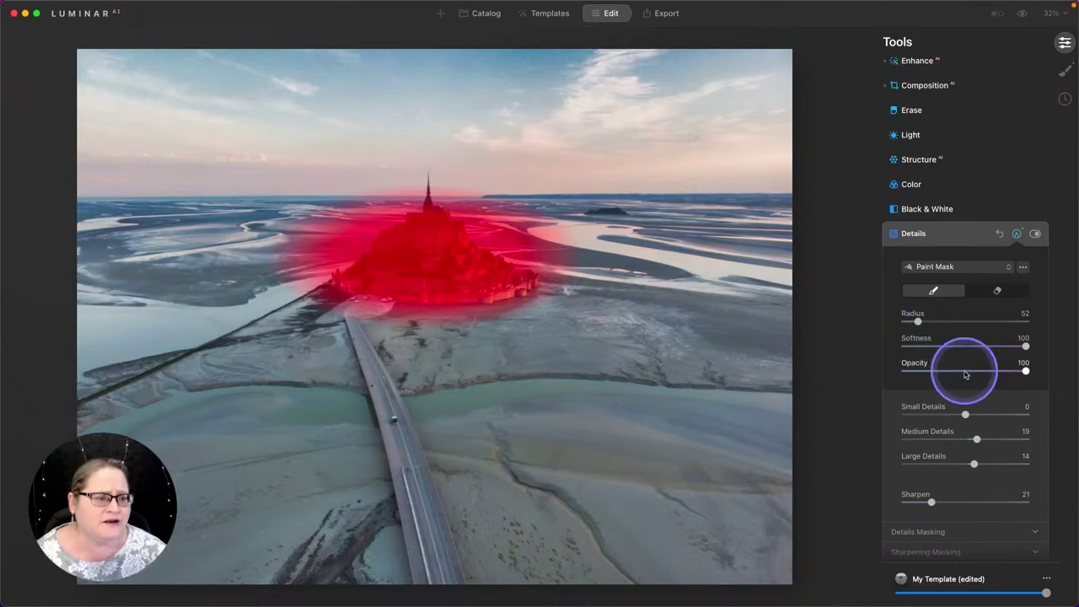
pyautogui.click(977, 371)
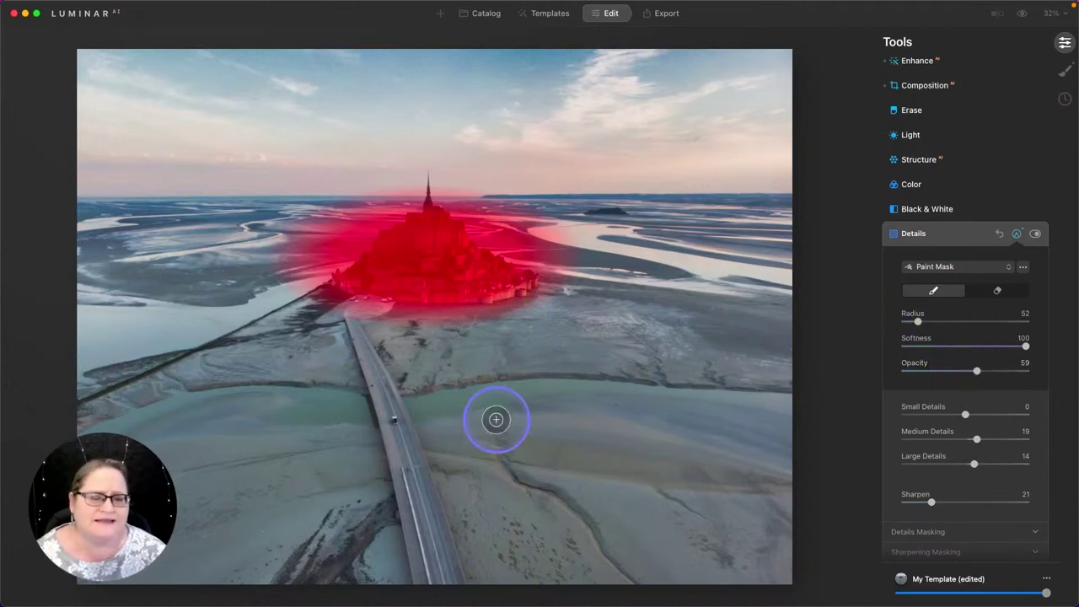
pyautogui.moveTo(347, 315)
pyautogui.mouseDown()
pyautogui.moveTo(413, 486)
pyautogui.moveTo(429, 578)
pyautogui.moveTo(420, 516)
pyautogui.mouseUp()
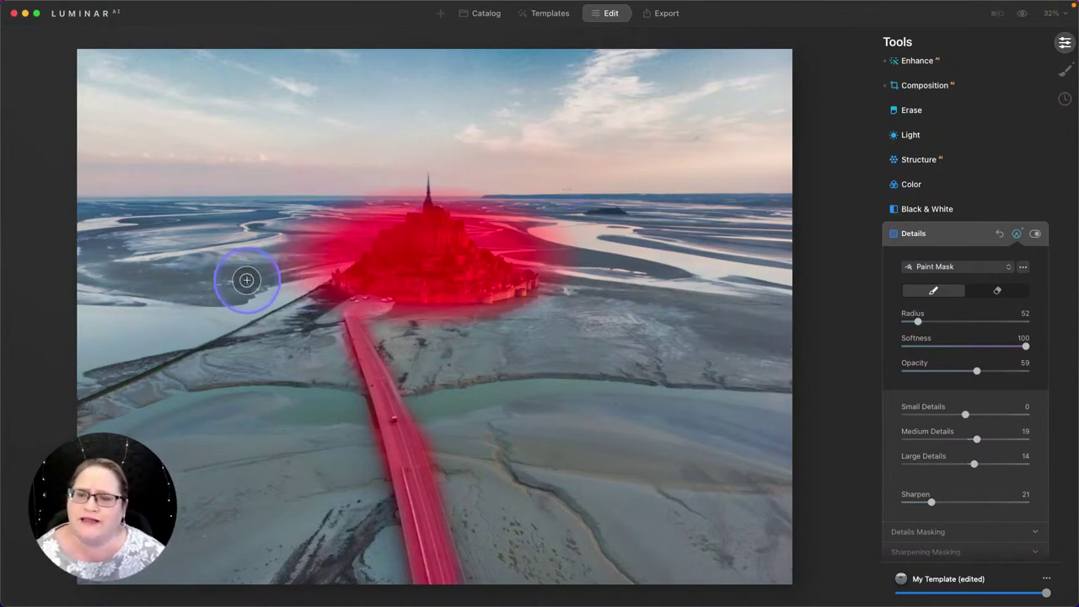
pyautogui.moveTo(282, 270)
pyautogui.mouseDown()
pyautogui.moveTo(335, 271)
pyautogui.moveTo(276, 289)
pyautogui.moveTo(343, 224)
pyautogui.mouseUp()
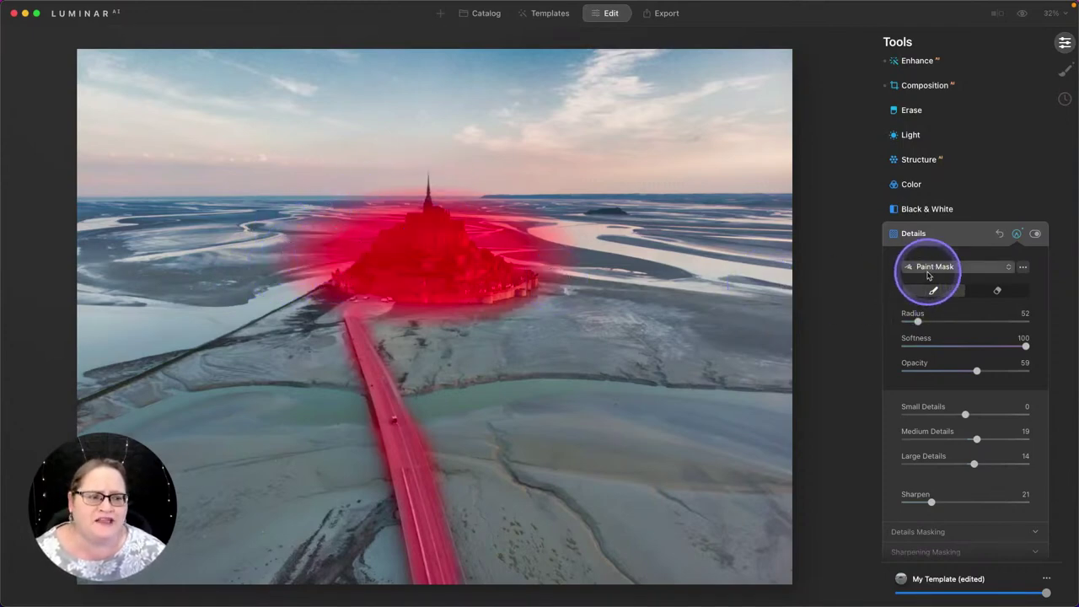
# Erase mask spill on both sides of the spire with a radius-100 eraser.
pyautogui.click(997, 290)
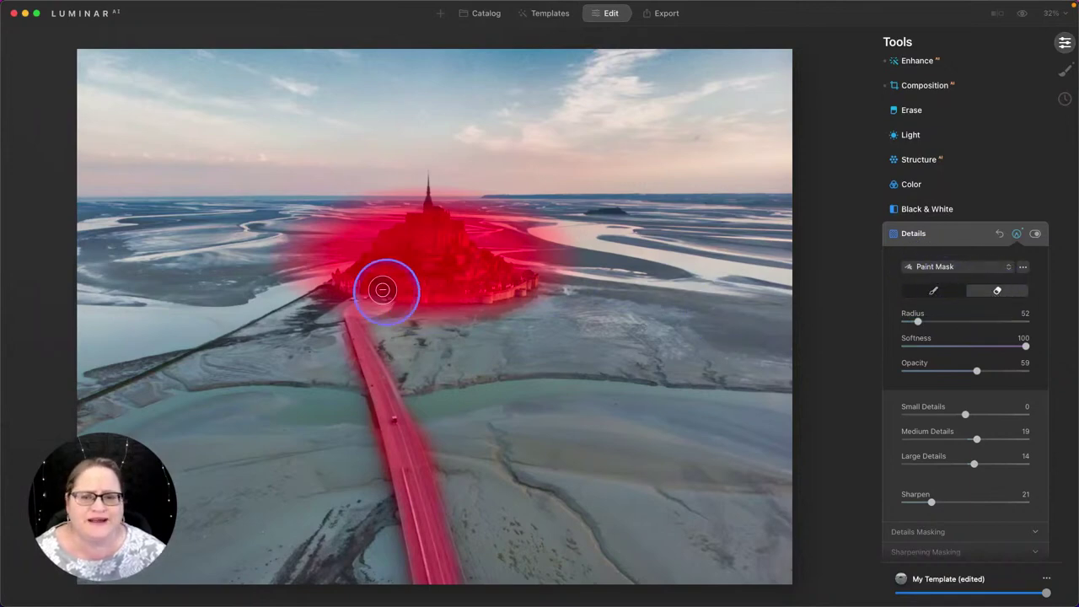
pyautogui.press(']')
pyautogui.press(']')
pyautogui.press(']')
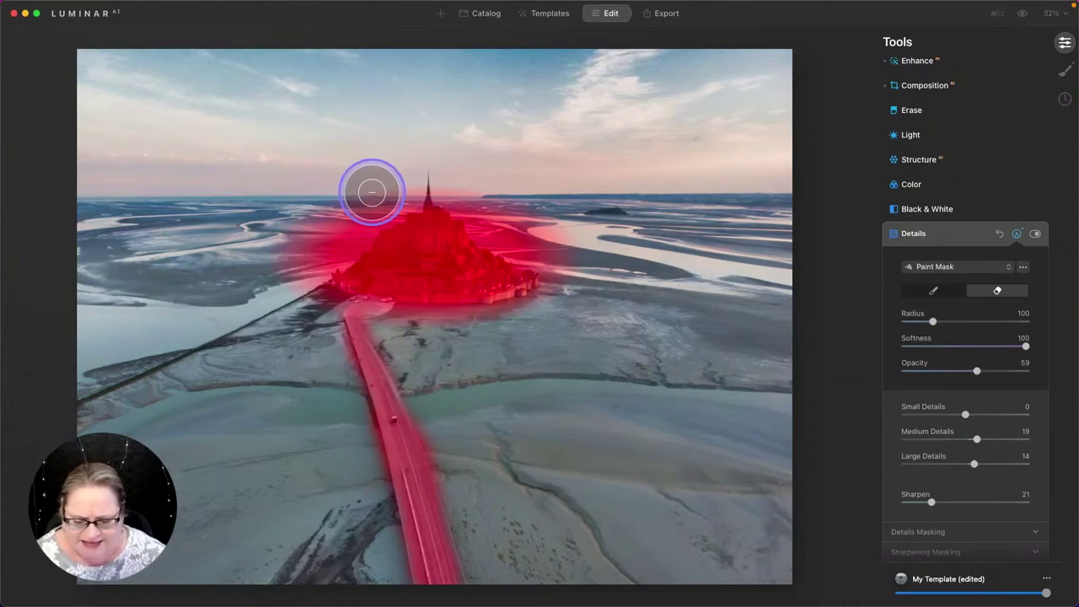
pyautogui.moveTo(365, 185); pyautogui.dragTo(299, 265)
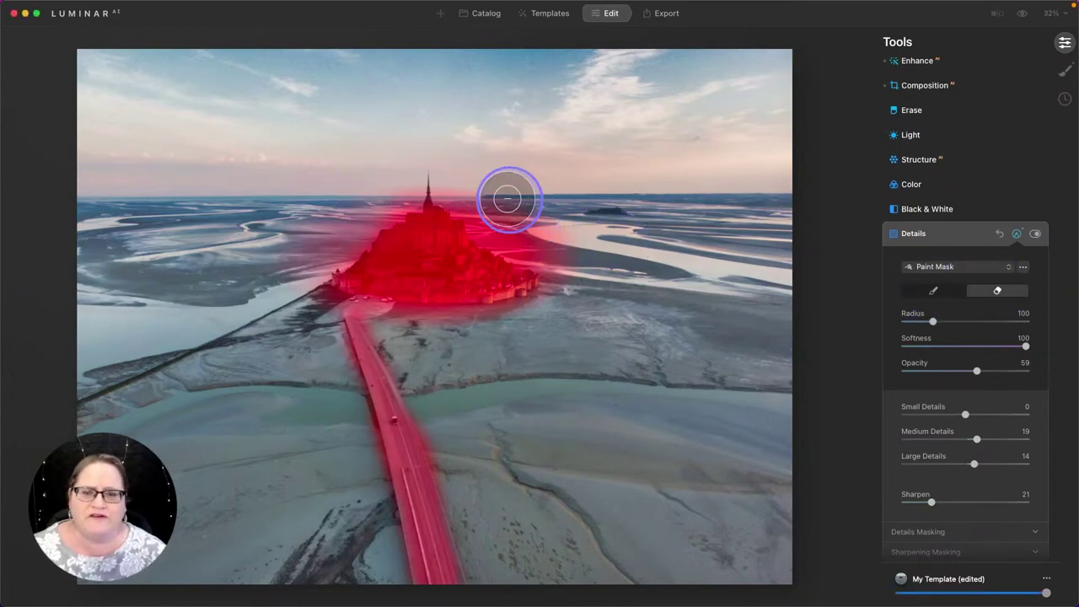
pyautogui.moveTo(504, 206)
pyautogui.mouseDown()
pyautogui.moveTo(571, 265)
pyautogui.moveTo(459, 168)
pyautogui.moveTo(386, 140)
pyautogui.mouseUp()
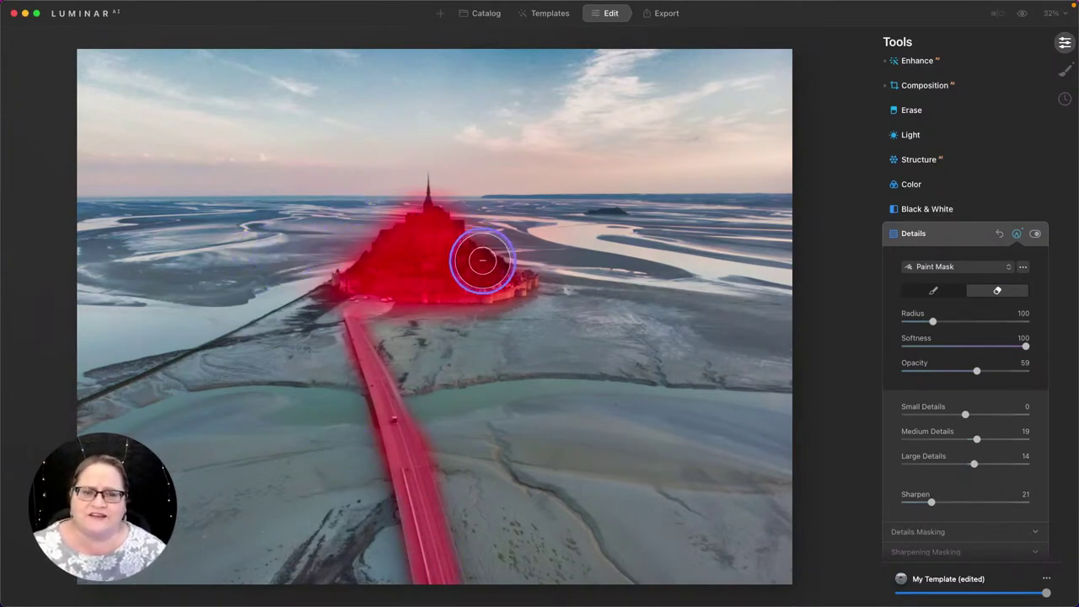
# At 100% zoom, set Luminosity Denoise to 82 and Color Denoise to 33, then pan to the abbey.
pyautogui.click(935, 235)
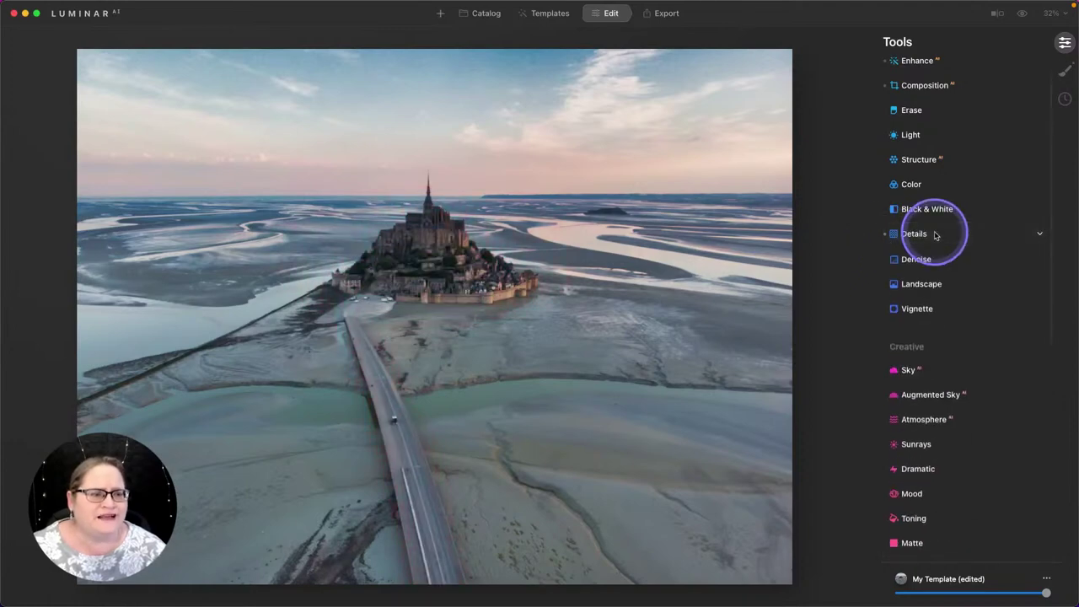
pyautogui.click(445, 94)
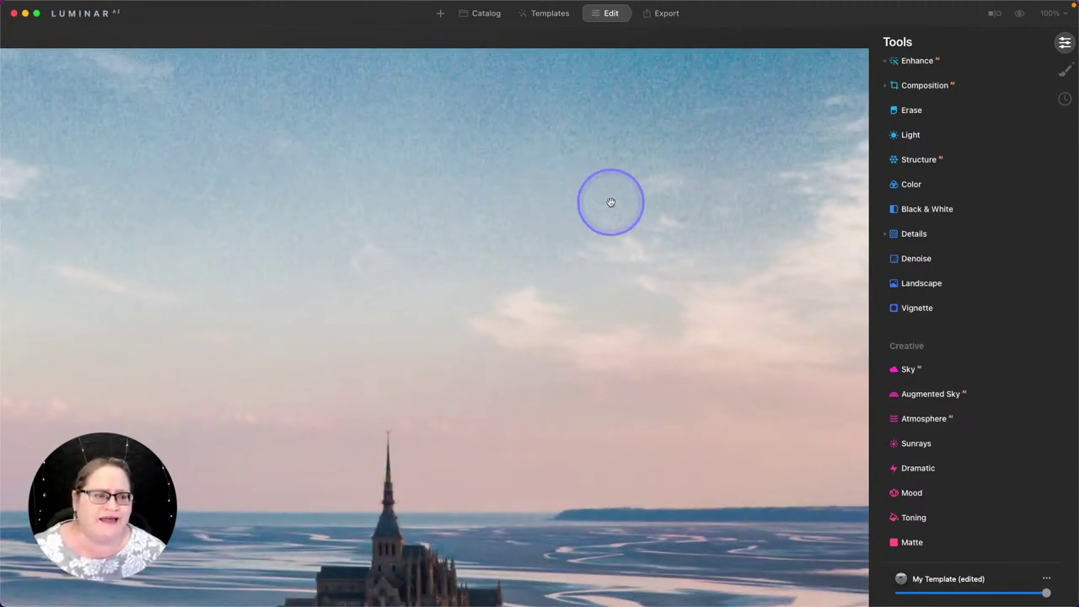
pyautogui.click(919, 259)
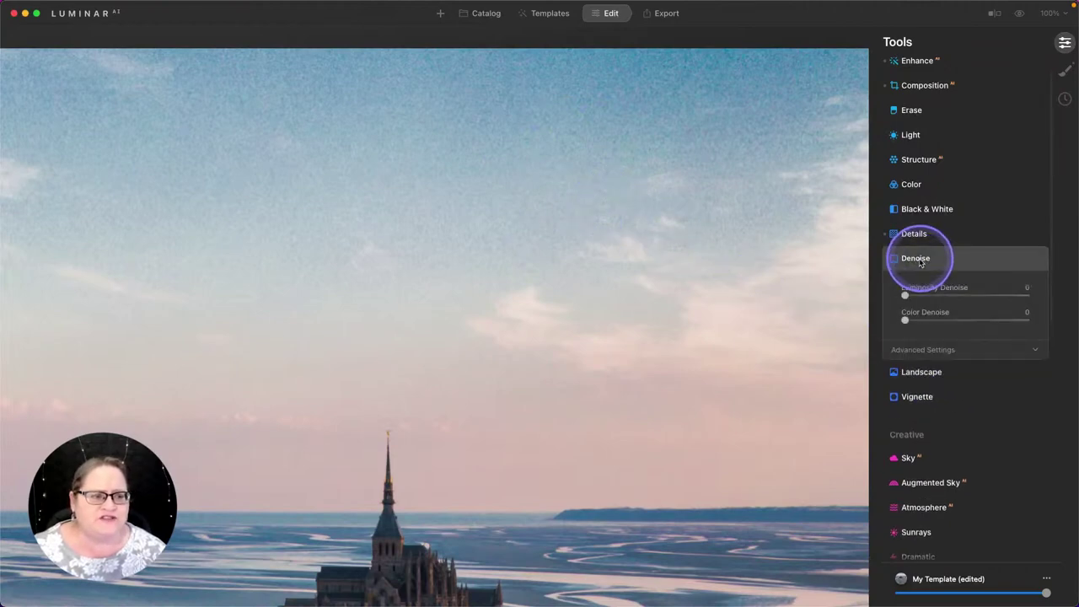
pyautogui.moveTo(906, 297); pyautogui.dragTo(998, 296)
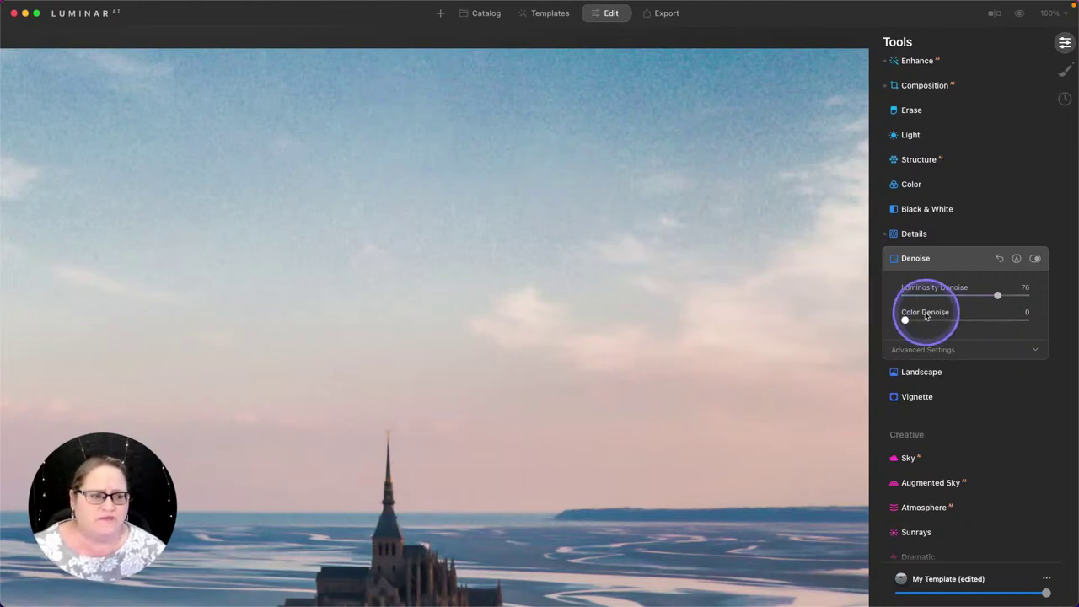
pyautogui.moveTo(905, 320); pyautogui.dragTo(934, 324)
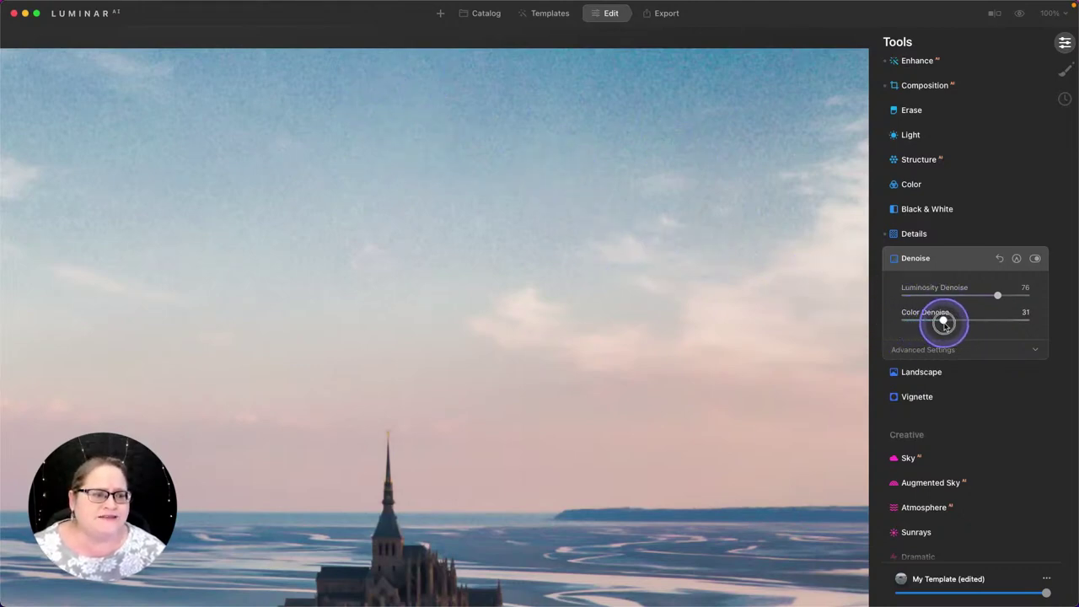
pyautogui.moveTo(945, 323); pyautogui.dragTo(947, 323)
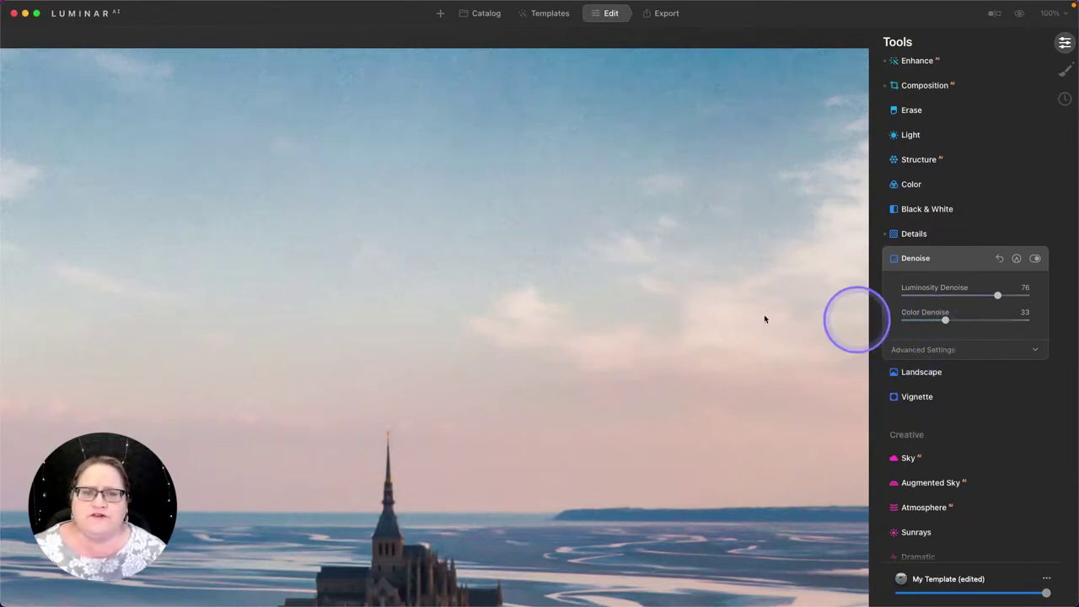
pyautogui.moveTo(996, 296); pyautogui.dragTo(1006, 296)
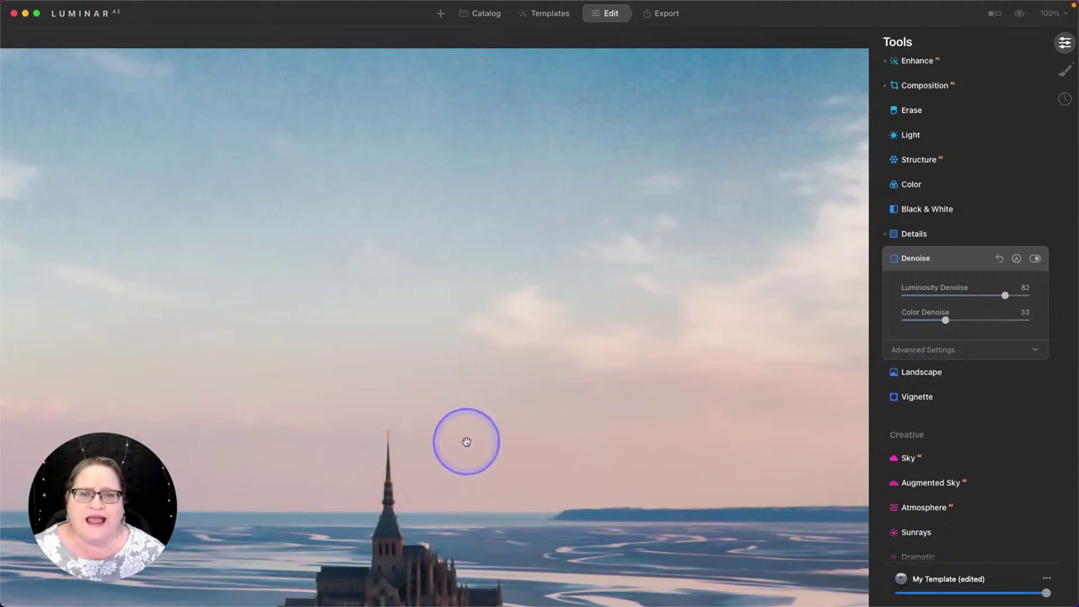
pyautogui.scroll(-2, 469, 352)
pyautogui.scroll(-10, 469, 353)
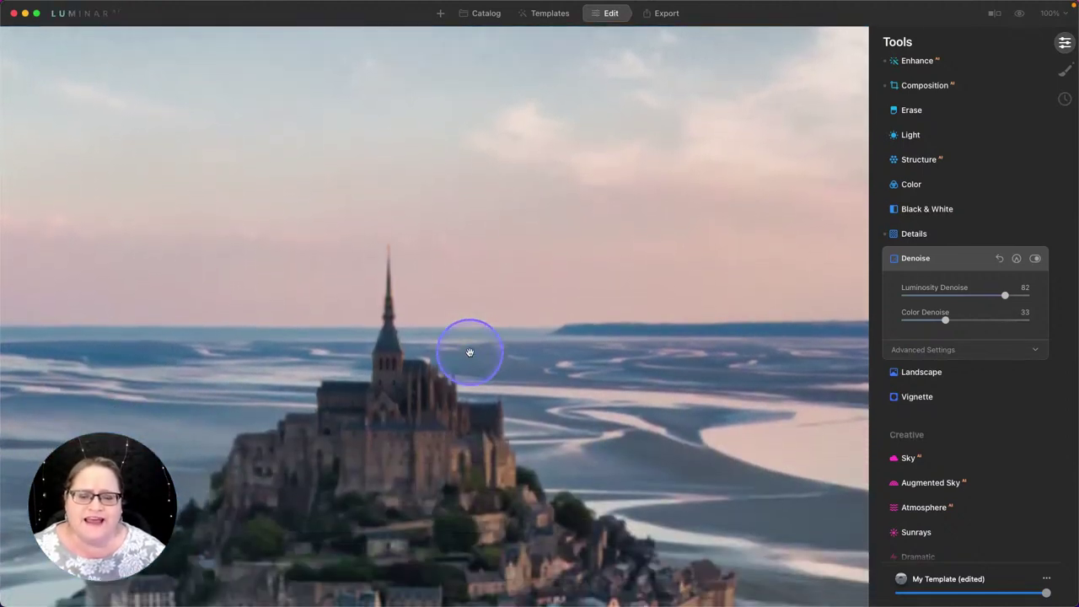
pyautogui.scroll(-2, 470, 352)
pyautogui.hscroll(-3, 469, 351)
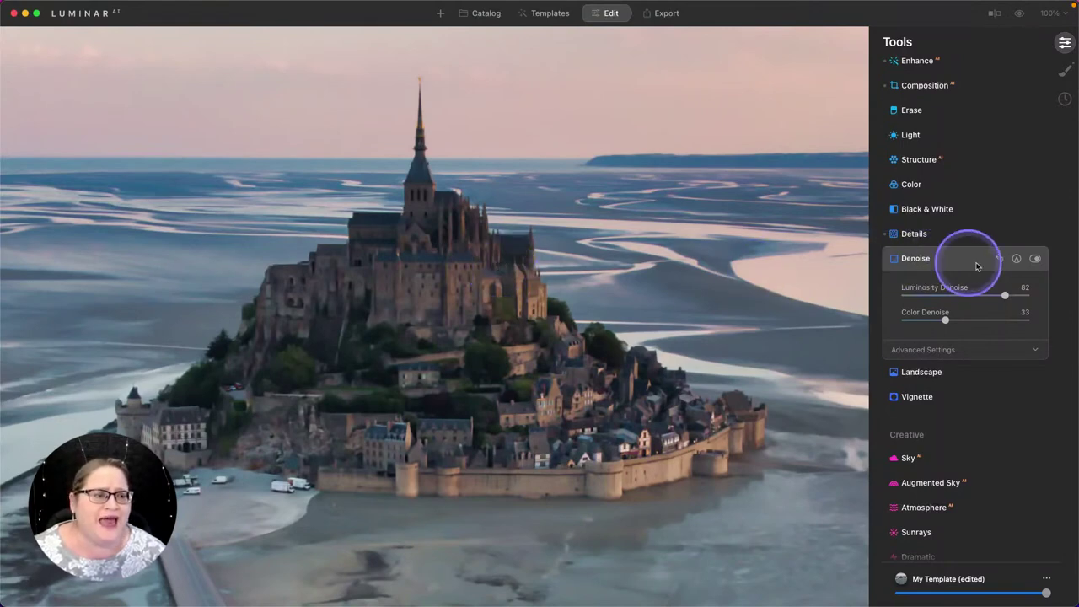
# Attach a mask to the Denoise adjustment and list its mask types.
pyautogui.click(1017, 260)
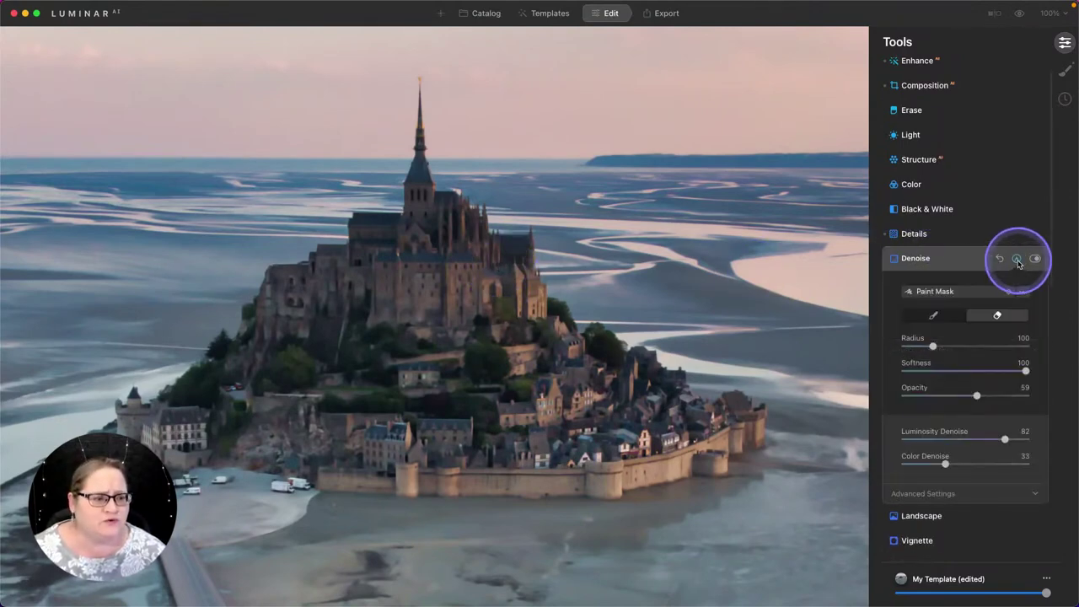
pyautogui.click(949, 297)
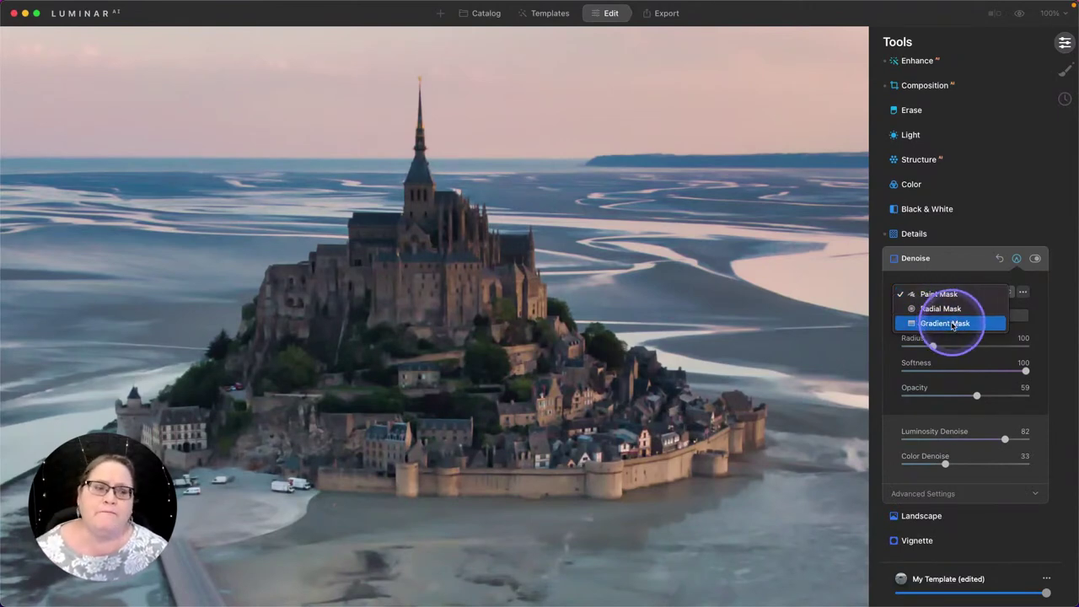
# Copy the island-and-causeway mask from Details and paste it onto the Denoise adjustment.
pyautogui.click(919, 237)
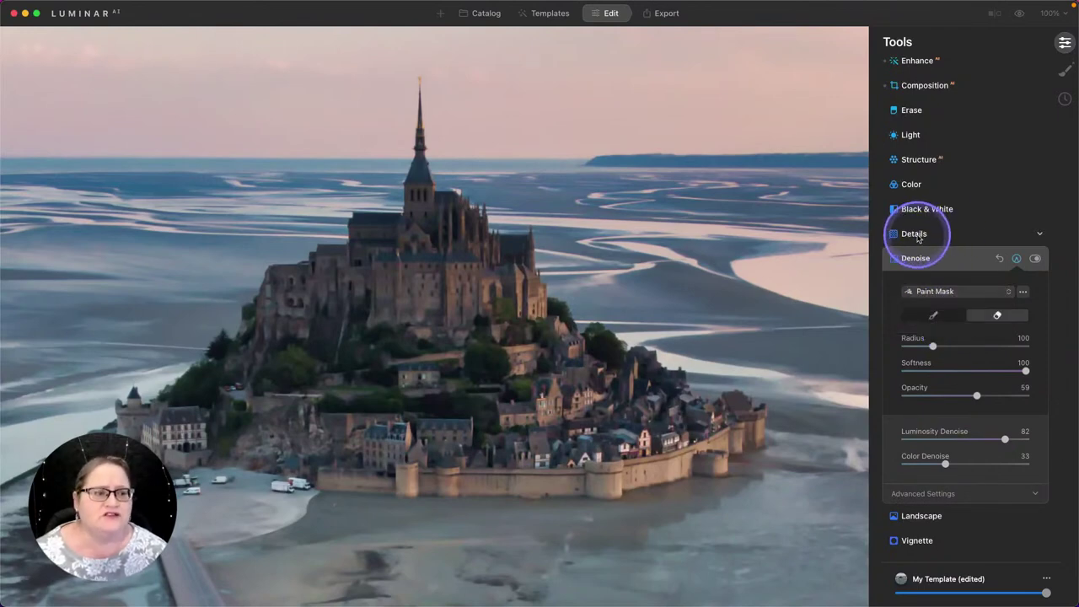
pyautogui.click(918, 235)
pyautogui.click(1017, 236)
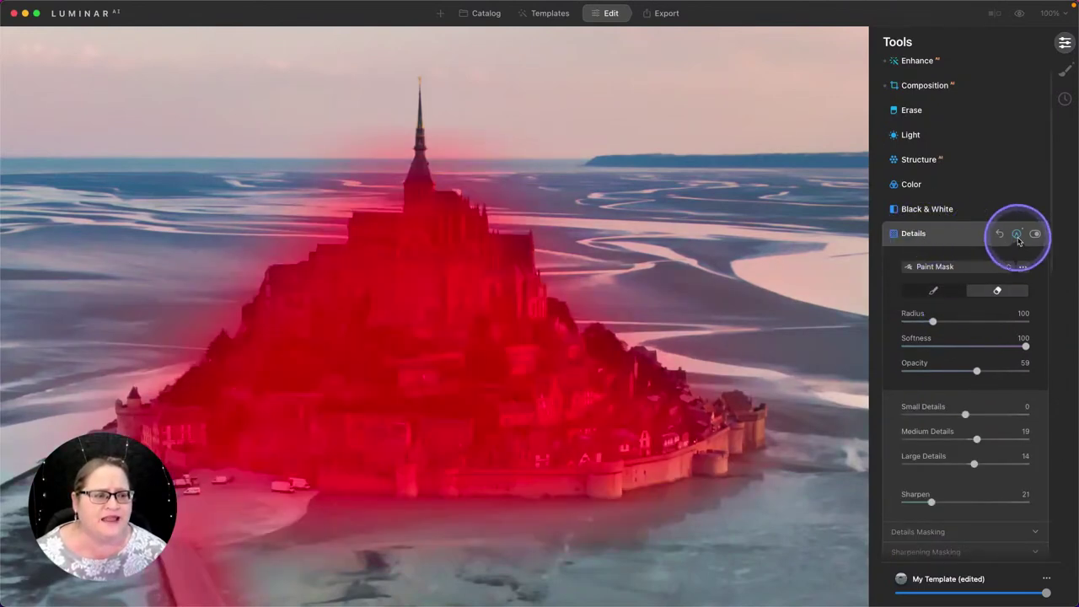
pyautogui.click(1023, 268)
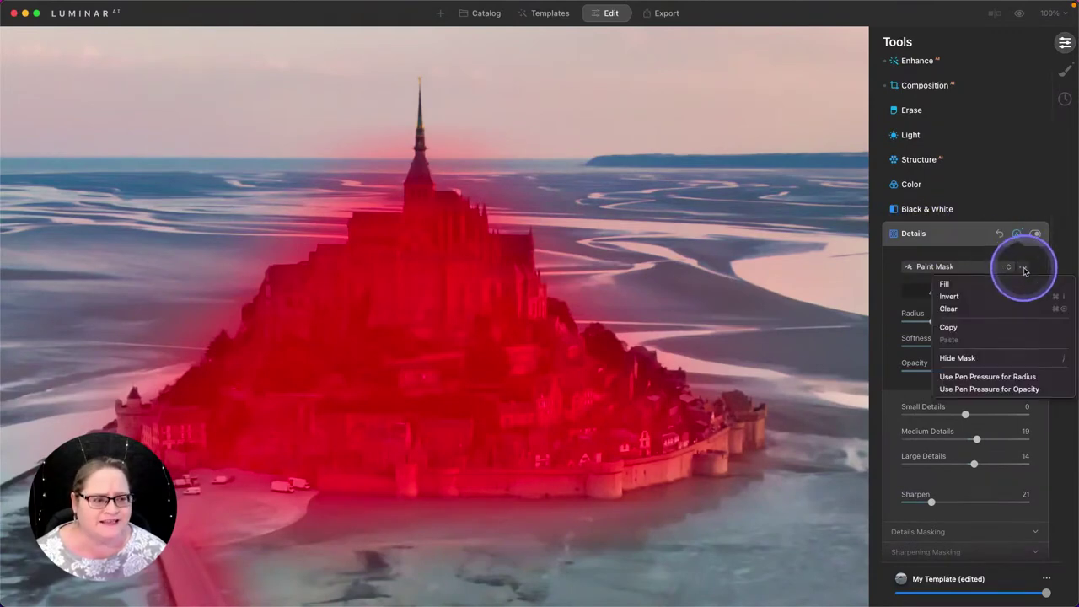
pyautogui.click(960, 325)
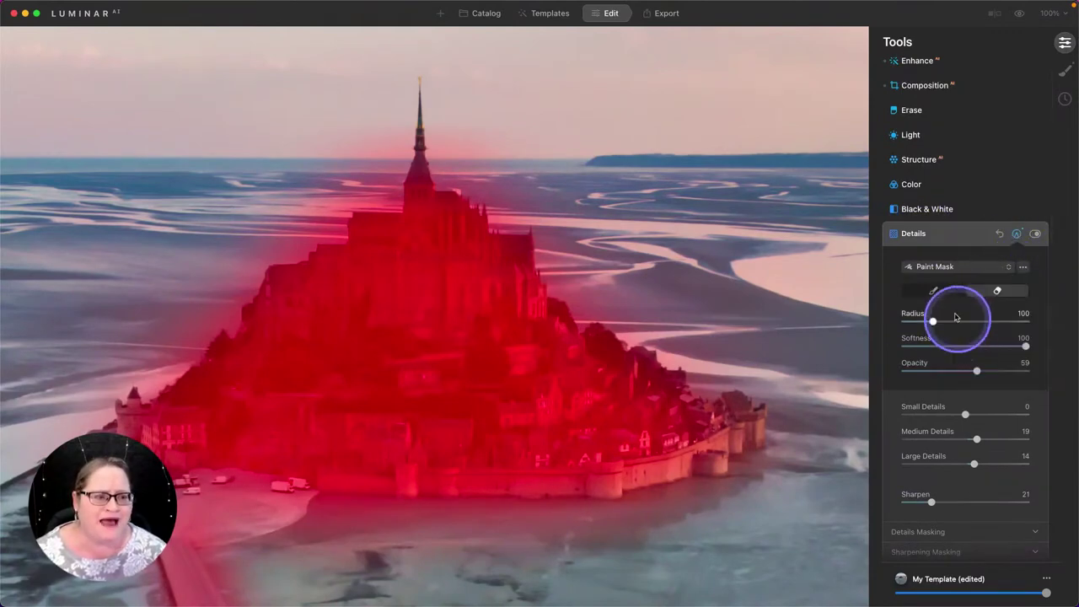
pyautogui.scroll(-5, 919, 455)
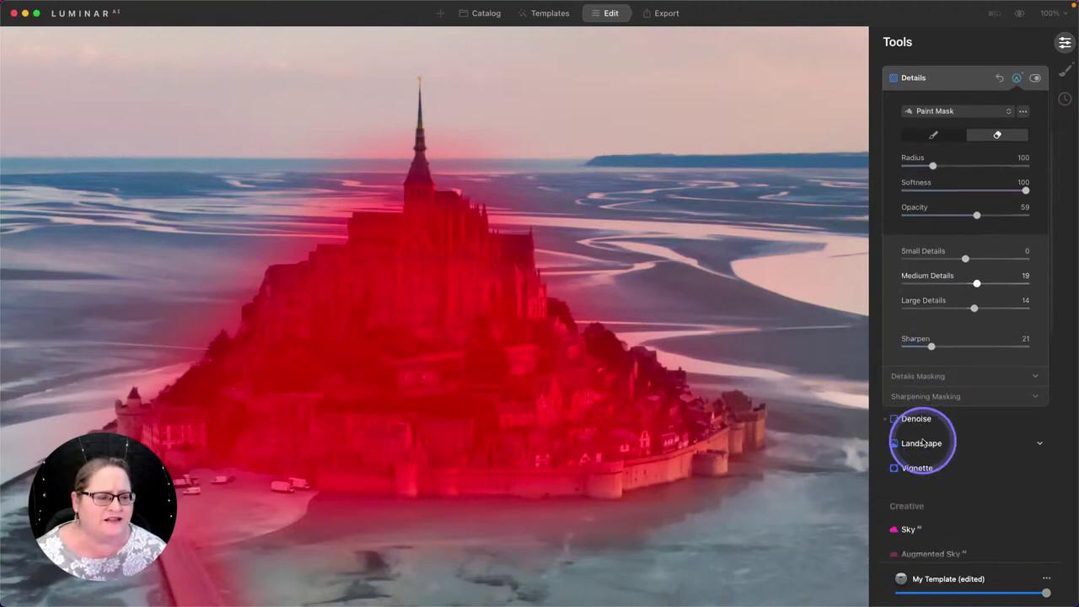
pyautogui.click(921, 416)
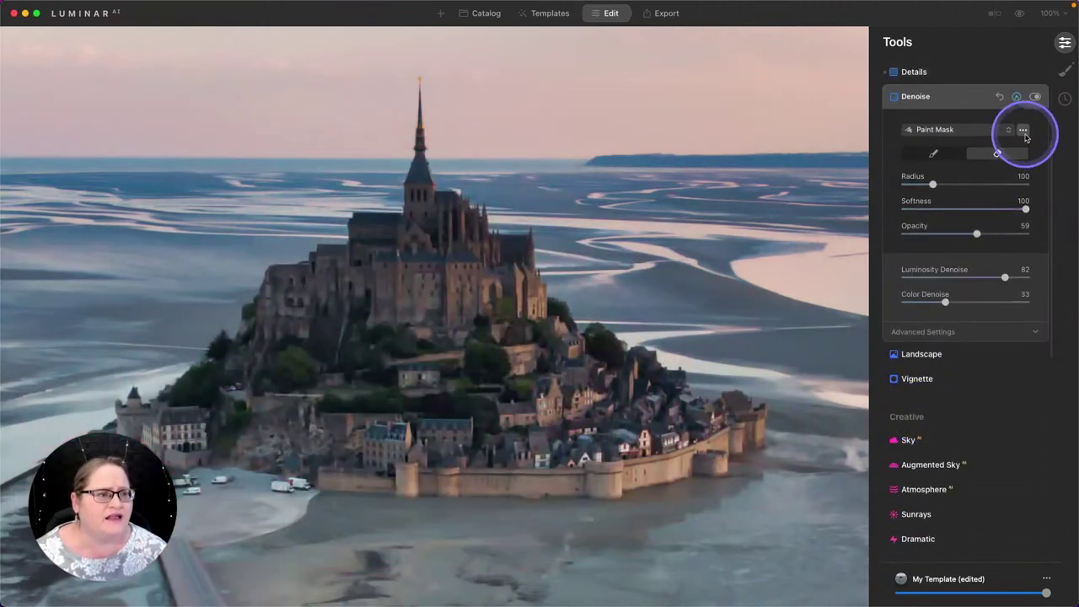
pyautogui.click(1023, 131)
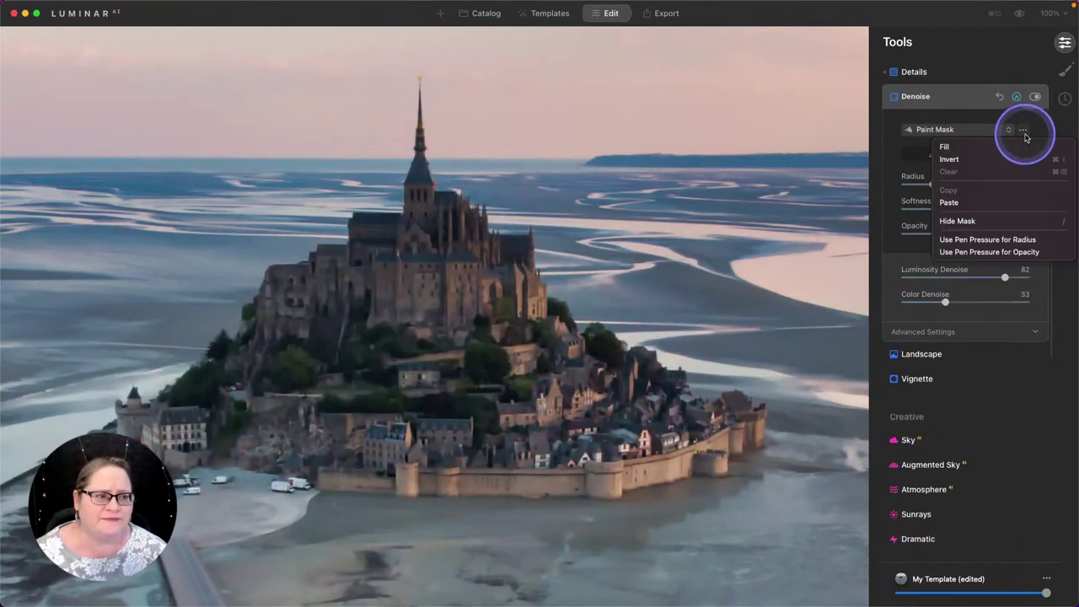
pyautogui.click(967, 209)
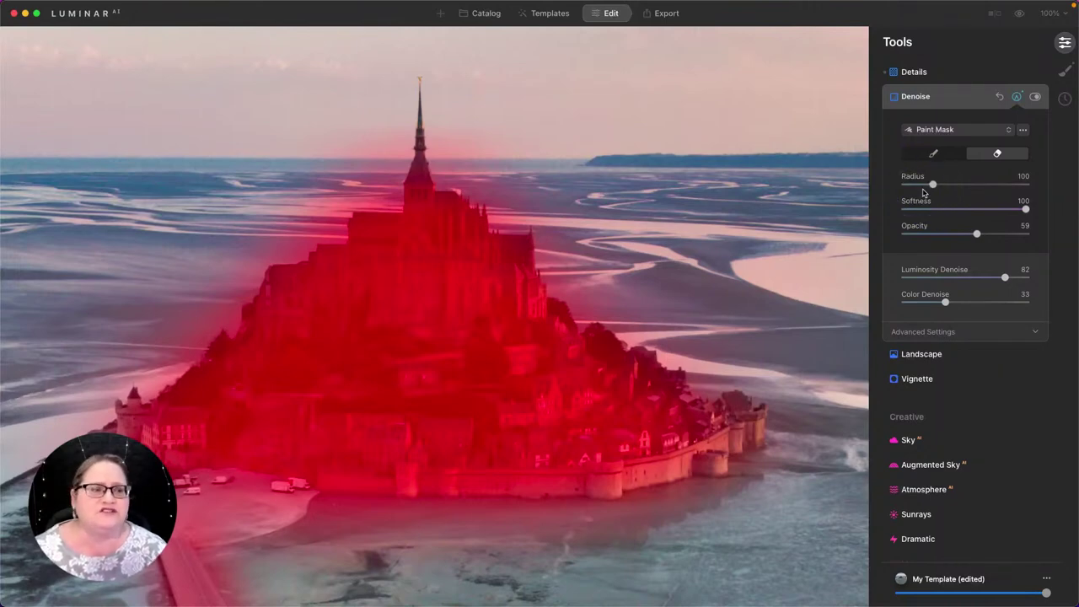
# Invert the Denoise mask onto sky and sea, then erase it off the island at fit-to-screen view.
pyautogui.click(1022, 131)
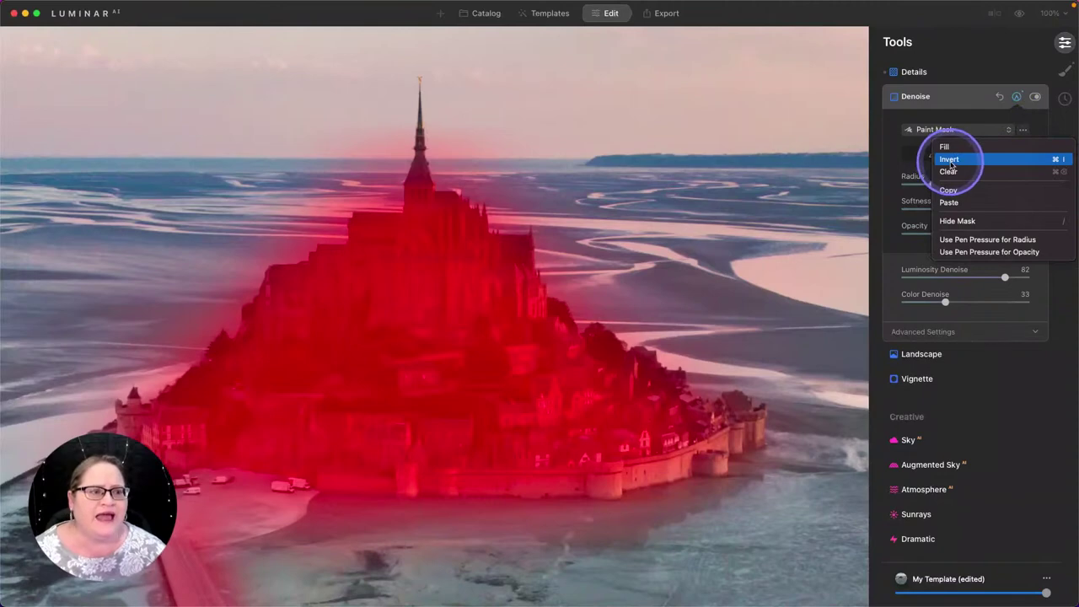
pyautogui.click(950, 160)
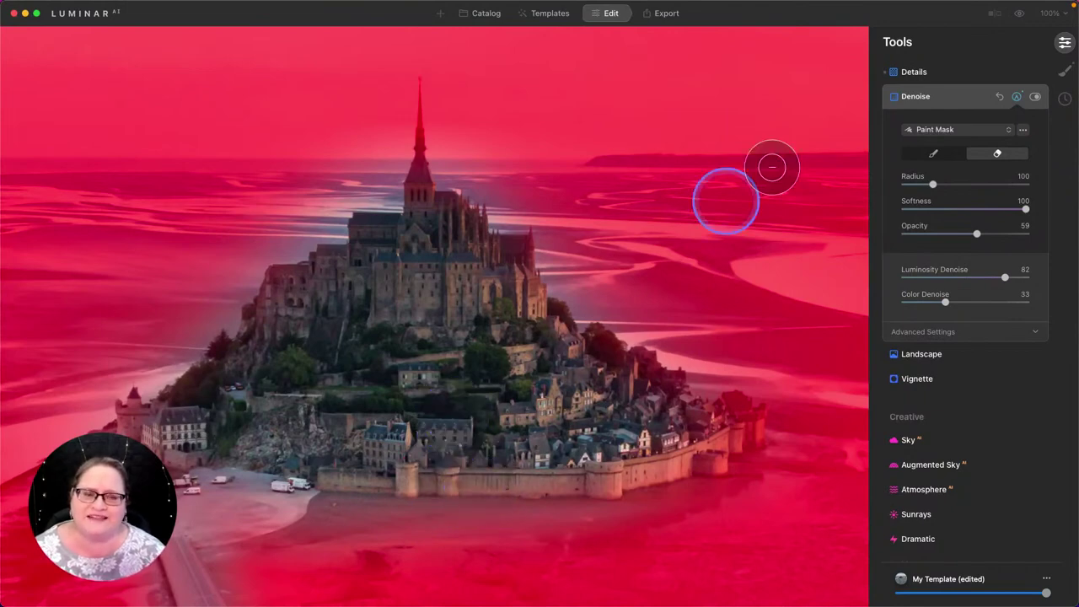
pyautogui.click(1050, 12)
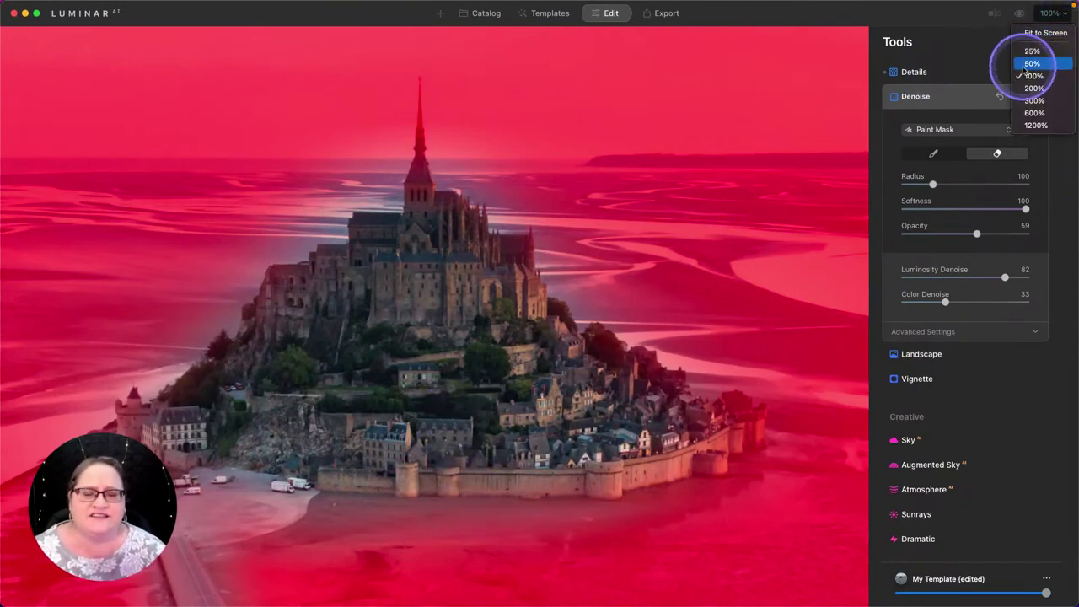
pyautogui.click(1040, 33)
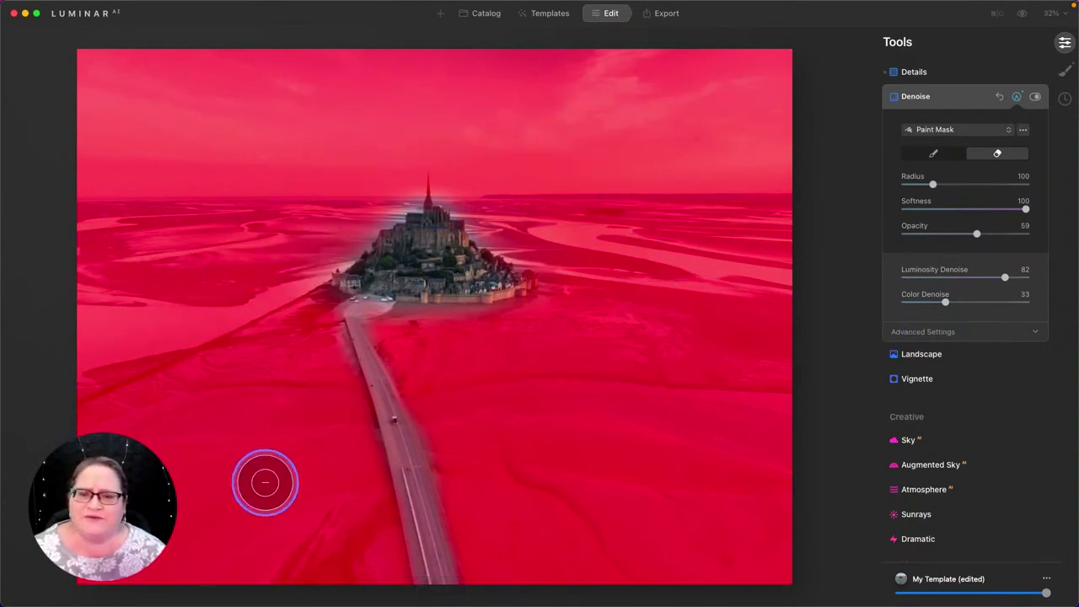
pyautogui.moveTo(460, 207)
pyautogui.mouseDown()
pyautogui.moveTo(410, 260)
pyautogui.moveTo(440, 295)
pyautogui.mouseUp()
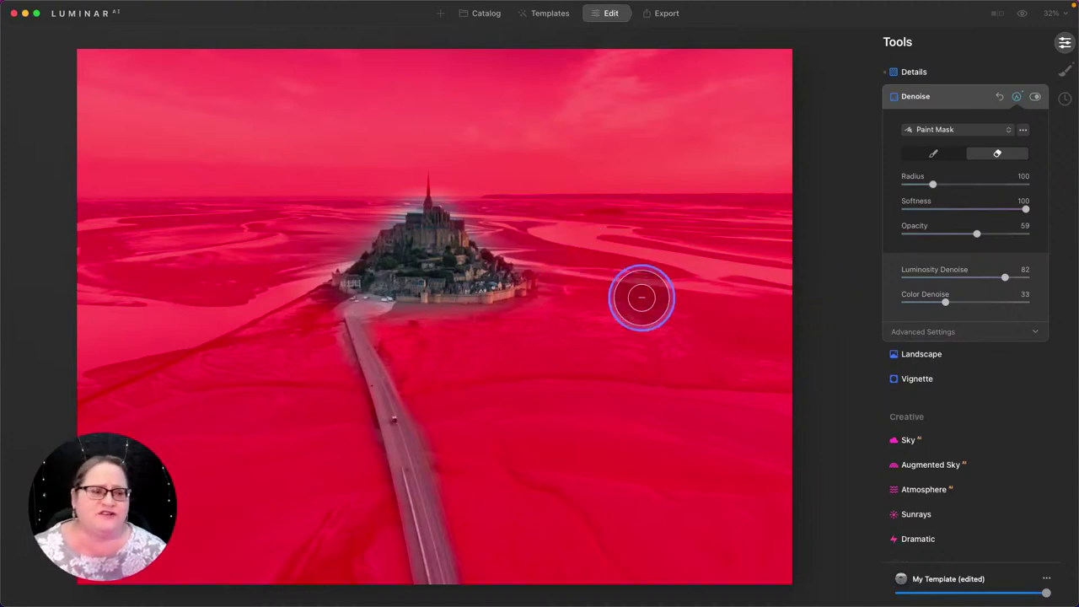
pyautogui.click(938, 98)
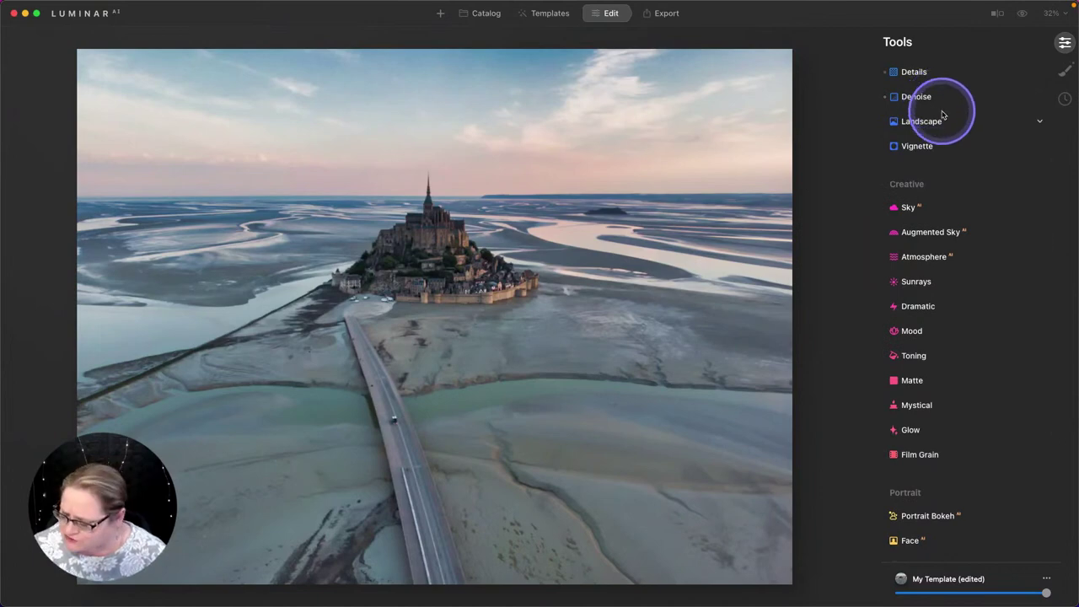
# In Landscape, set Dehaze to 32 and Golden Hour to 34, then compare before and after.
pyautogui.scroll(-2, 956, 176)
pyautogui.scroll(3, 956, 179)
pyautogui.click(936, 139)
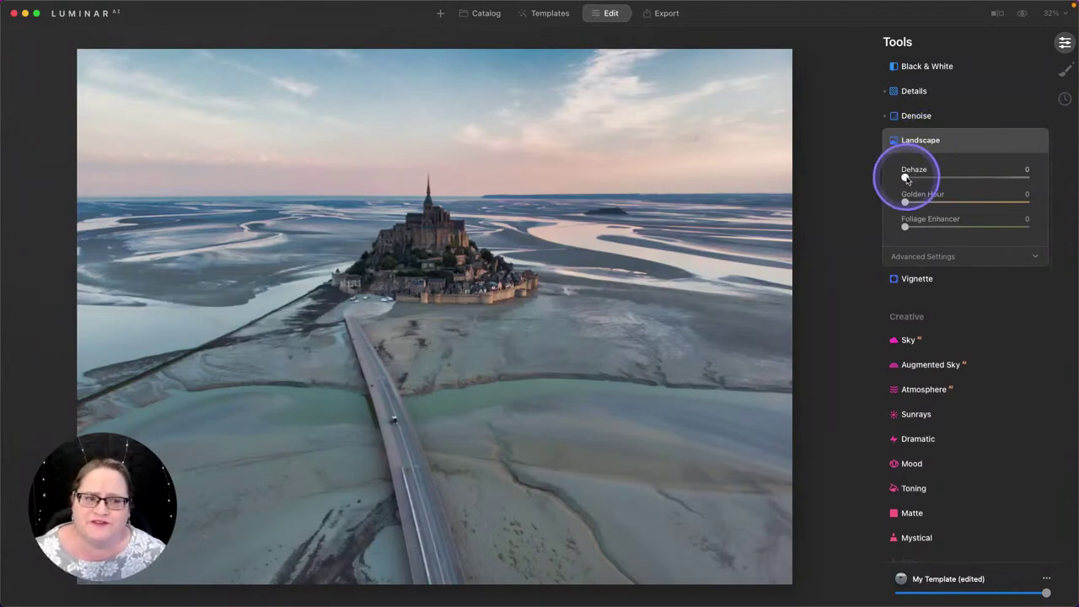
pyautogui.moveTo(907, 180); pyautogui.dragTo(946, 175)
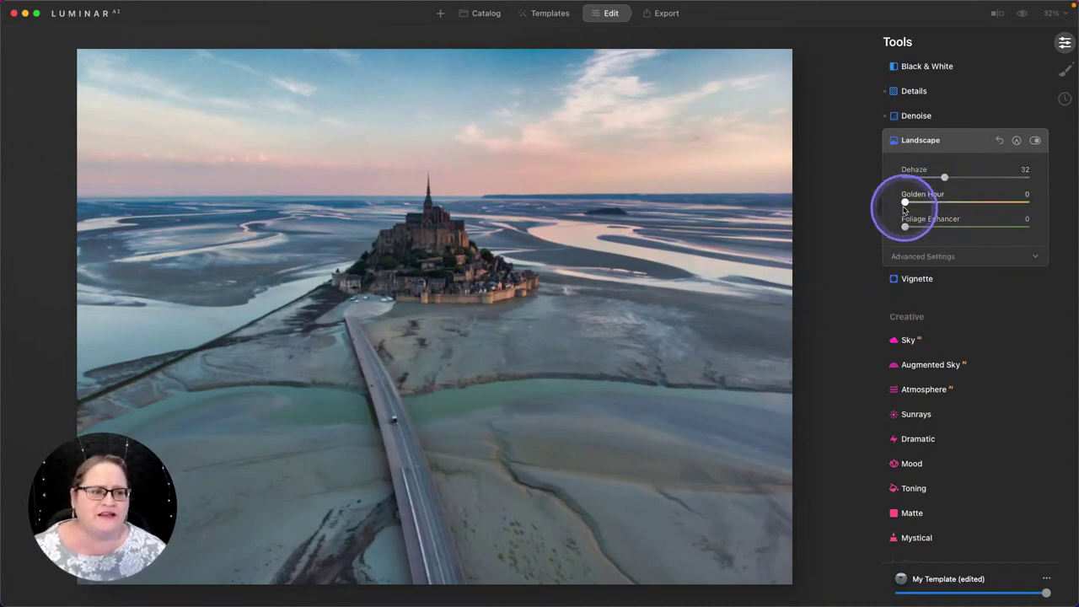
pyautogui.moveTo(907, 208); pyautogui.dragTo(950, 208)
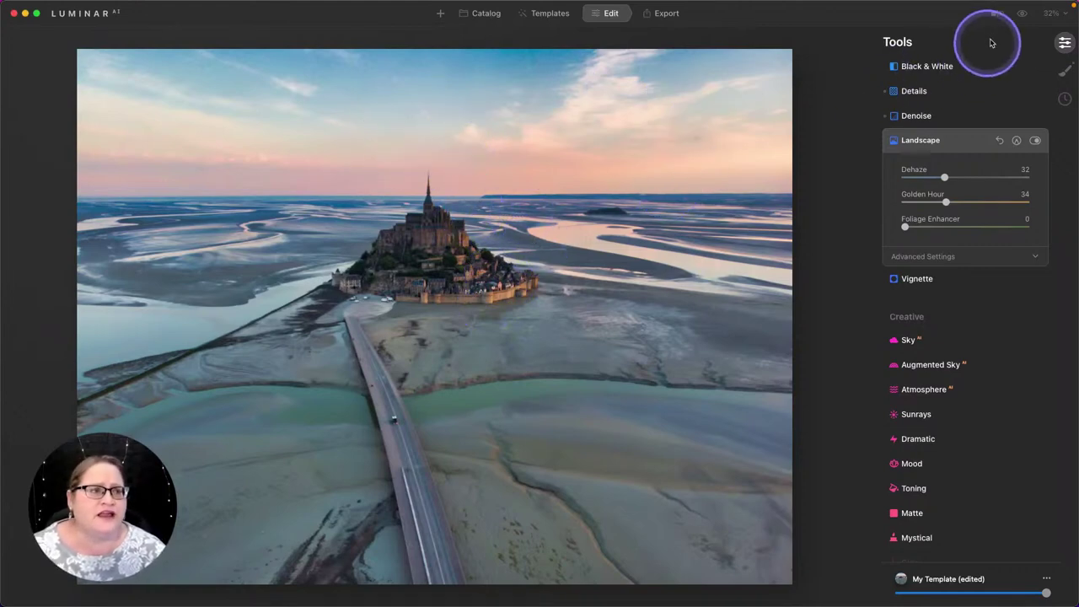
pyautogui.click(1018, 15)
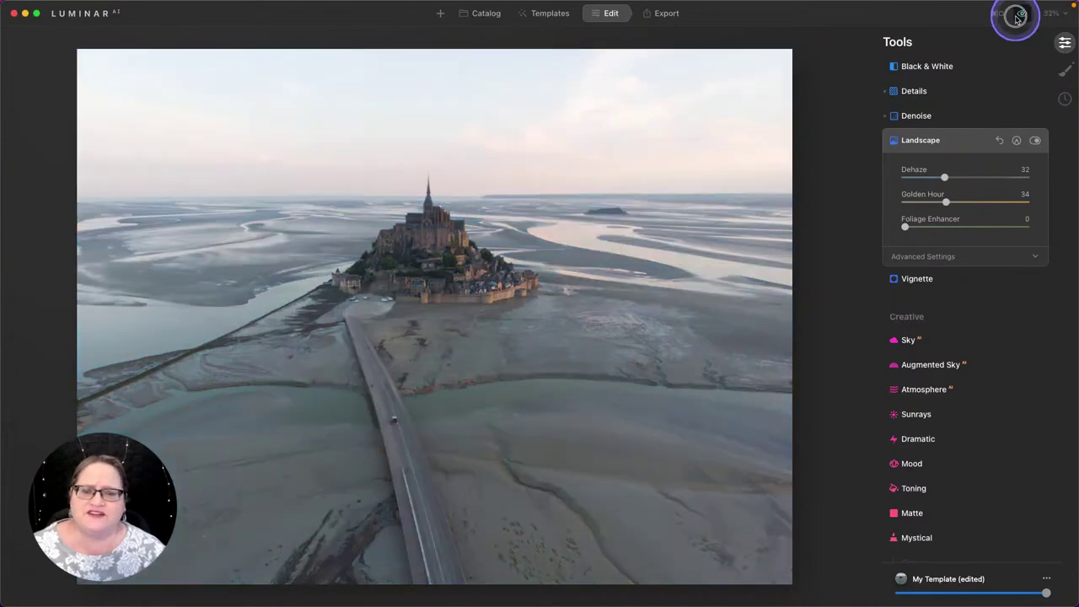
pyautogui.click(1018, 15)
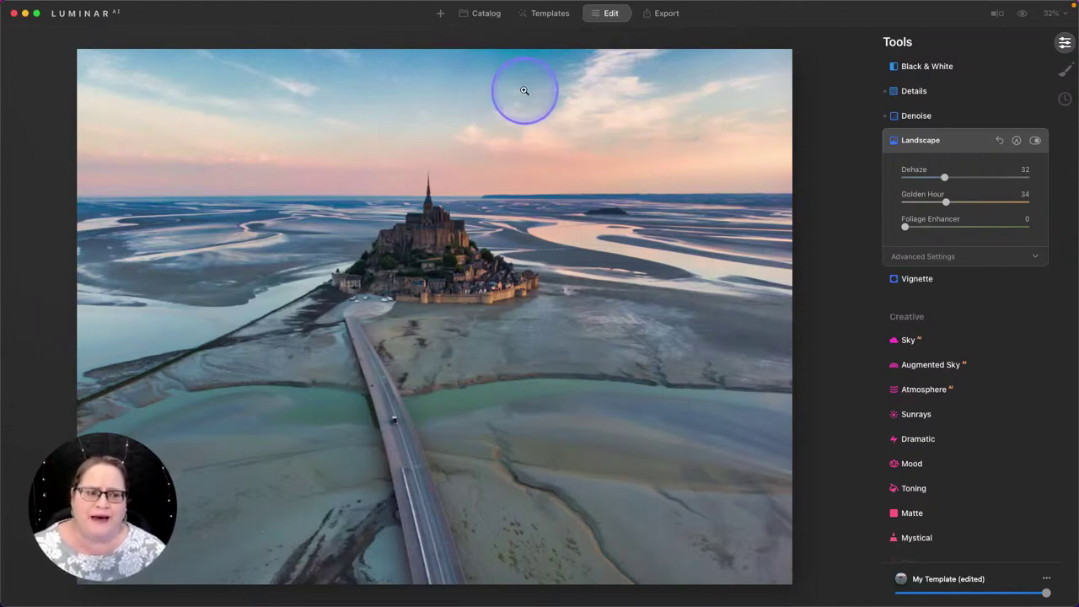
# Replace the pale sky with Twilight Sky 3 from the Twilight Skies collection in Sky AI.
pyautogui.click(897, 342)
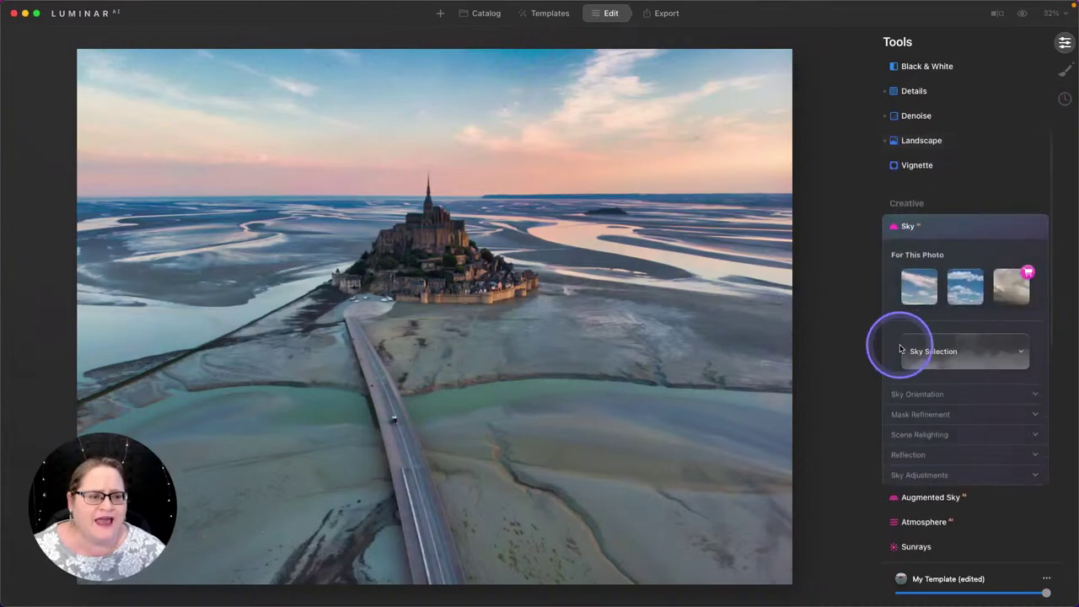
pyautogui.scroll(-2, 943, 339)
pyautogui.click(950, 305)
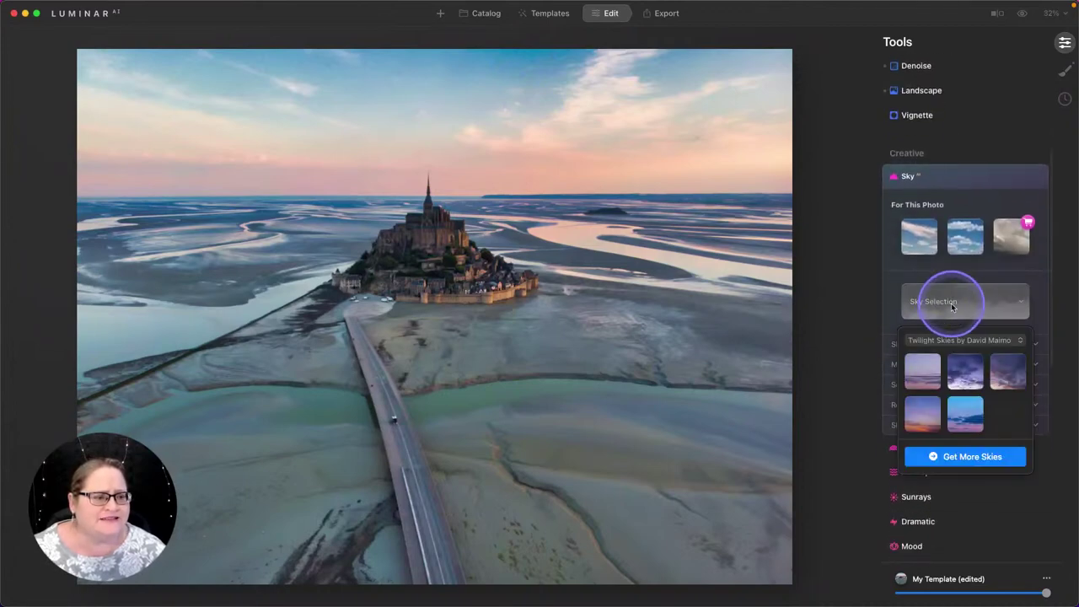
pyautogui.click(959, 340)
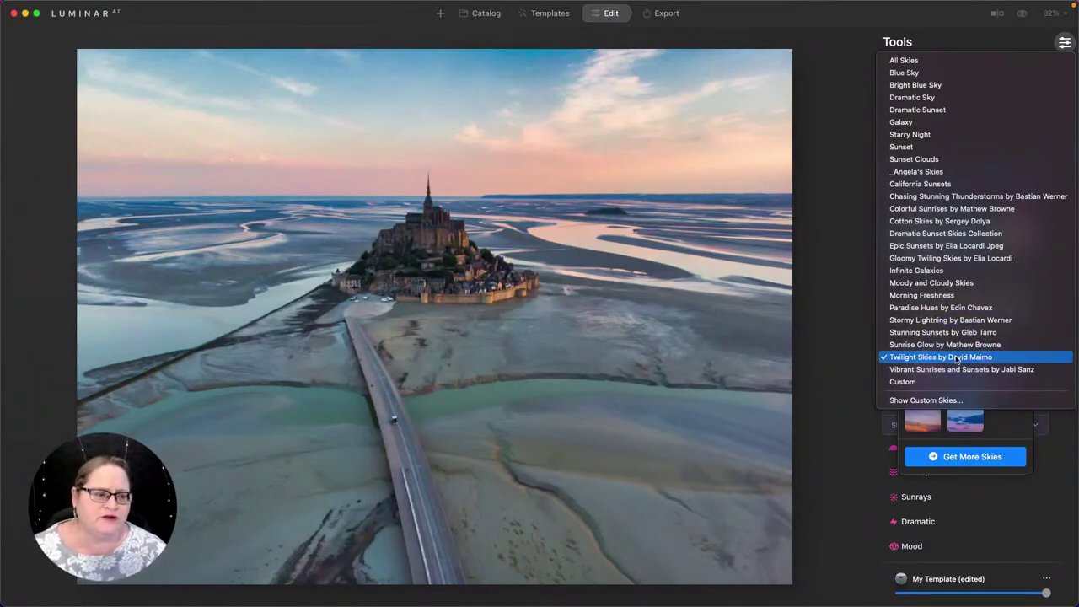
pyautogui.click(1007, 409)
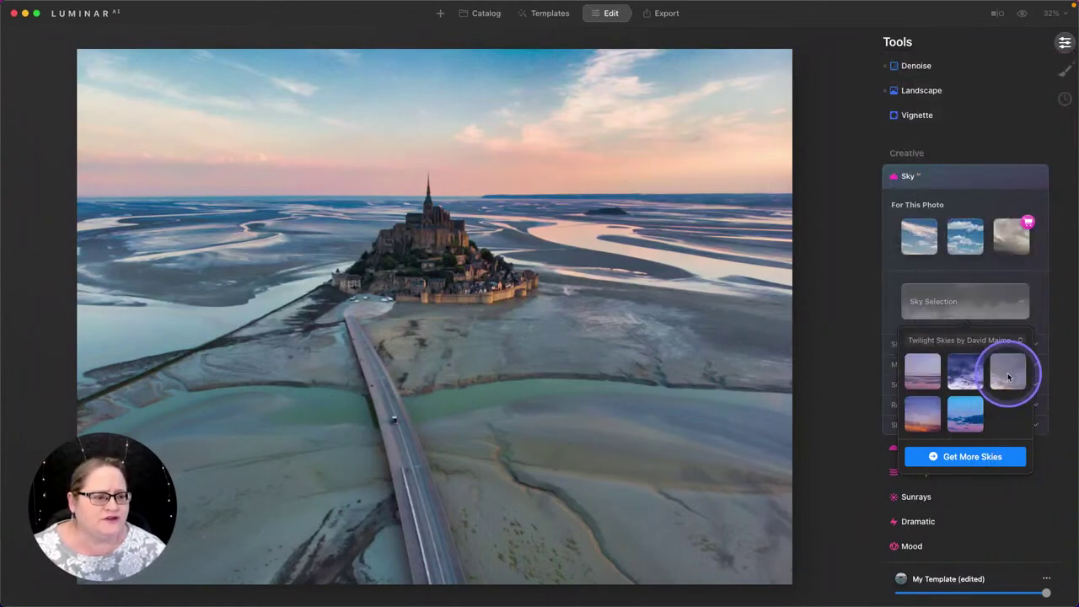
pyautogui.click(1008, 377)
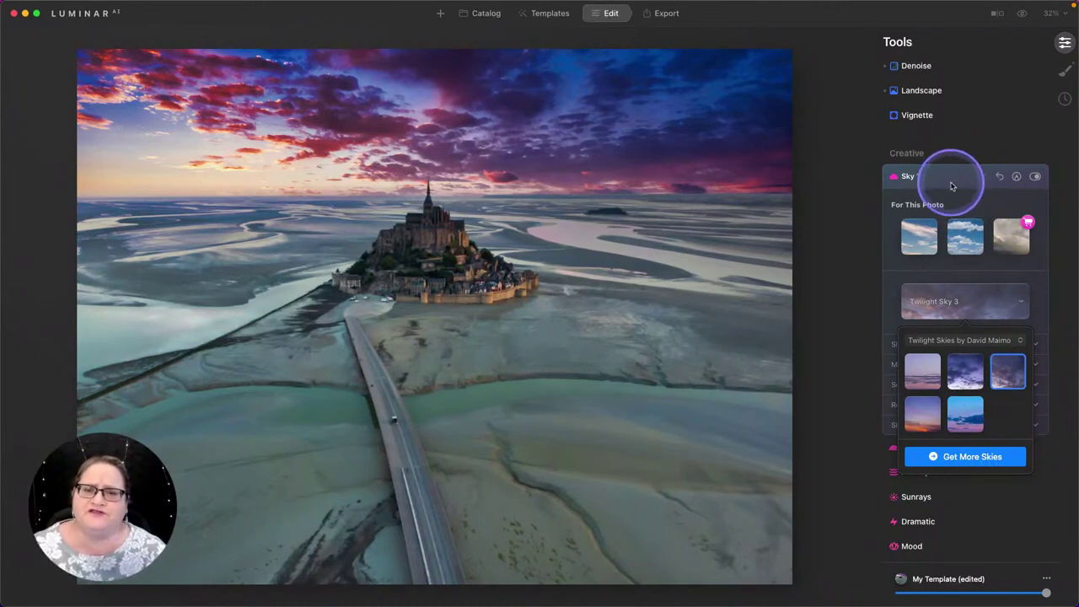
# Collapse the Sky settings and drop Enhance's Sky Enhancer from 100 to 0, keeping Accent at 100.
pyautogui.click(951, 186)
pyautogui.click(952, 180)
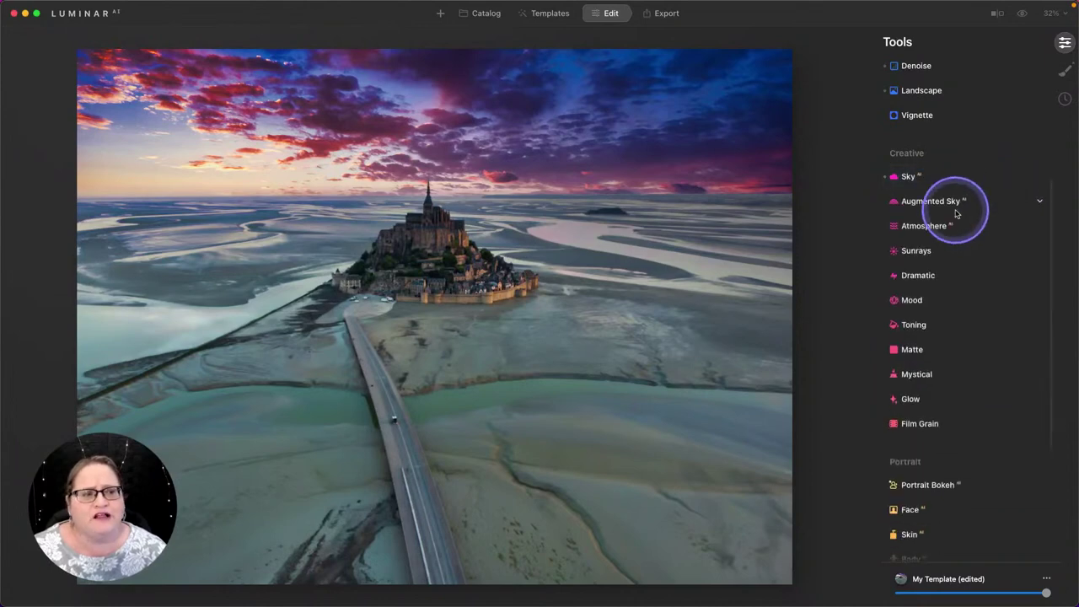
pyautogui.scroll(5, 958, 212)
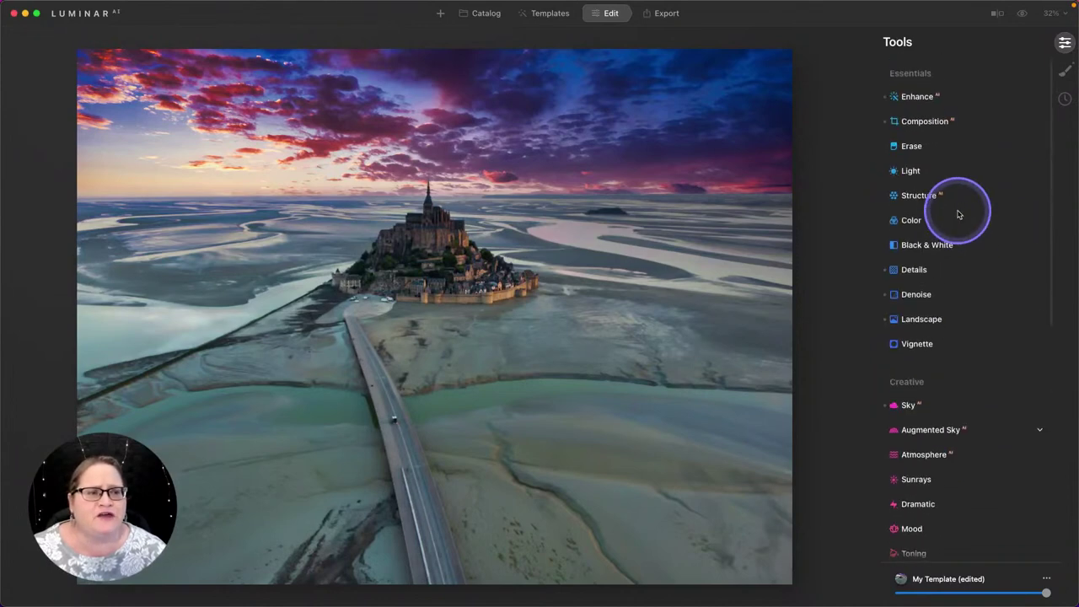
pyautogui.click(921, 93)
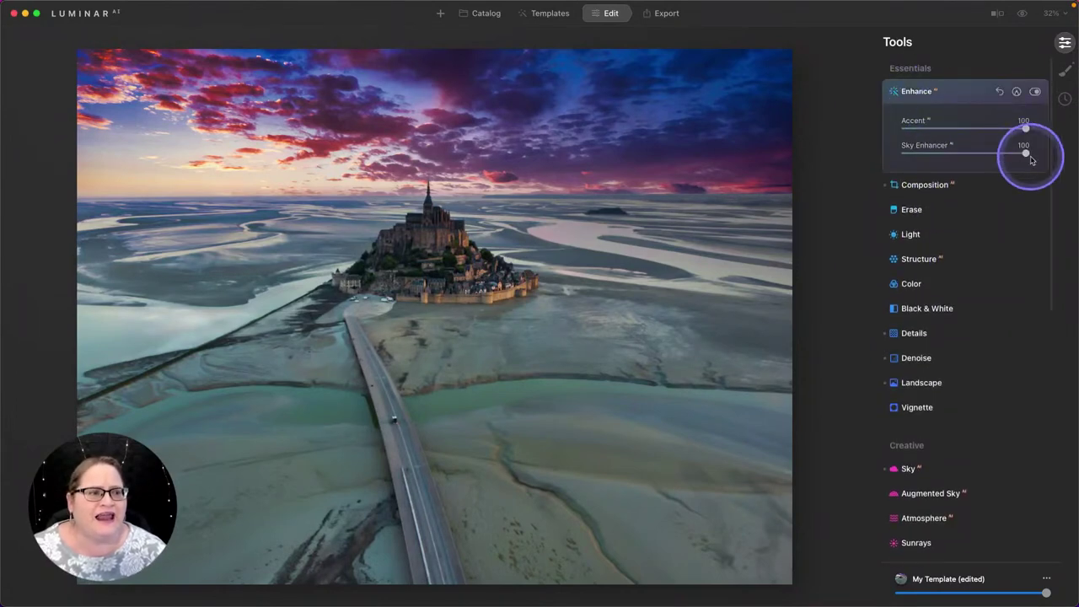
pyautogui.moveTo(1026, 155); pyautogui.dragTo(886, 158)
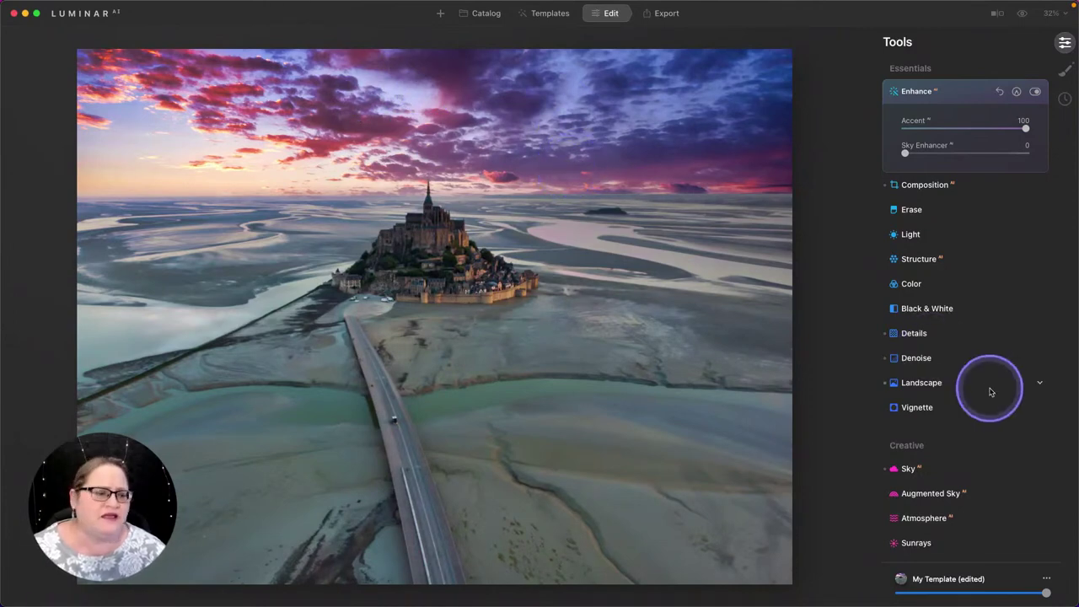
# Flip Twilight Sky 3 horizontally under Sky Orientation.
pyautogui.click(925, 468)
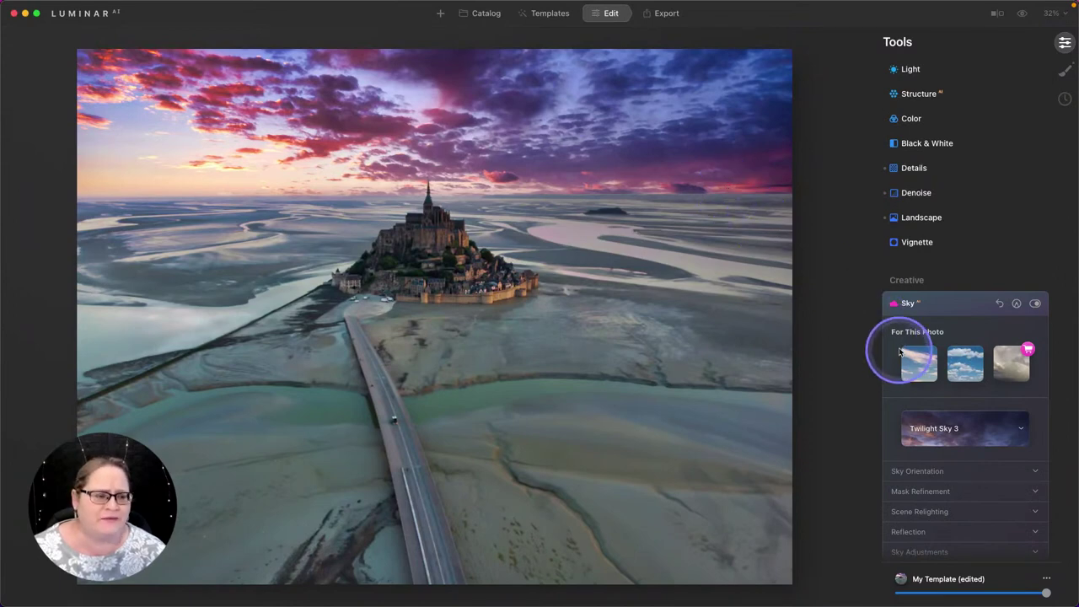
pyautogui.scroll(-3, 915, 396)
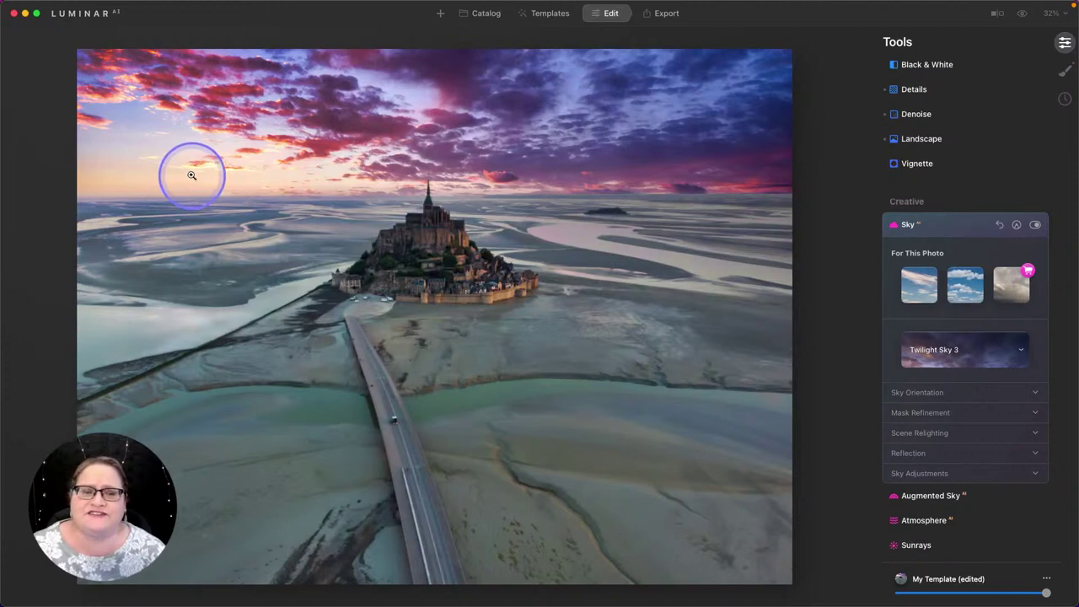
pyautogui.click(897, 394)
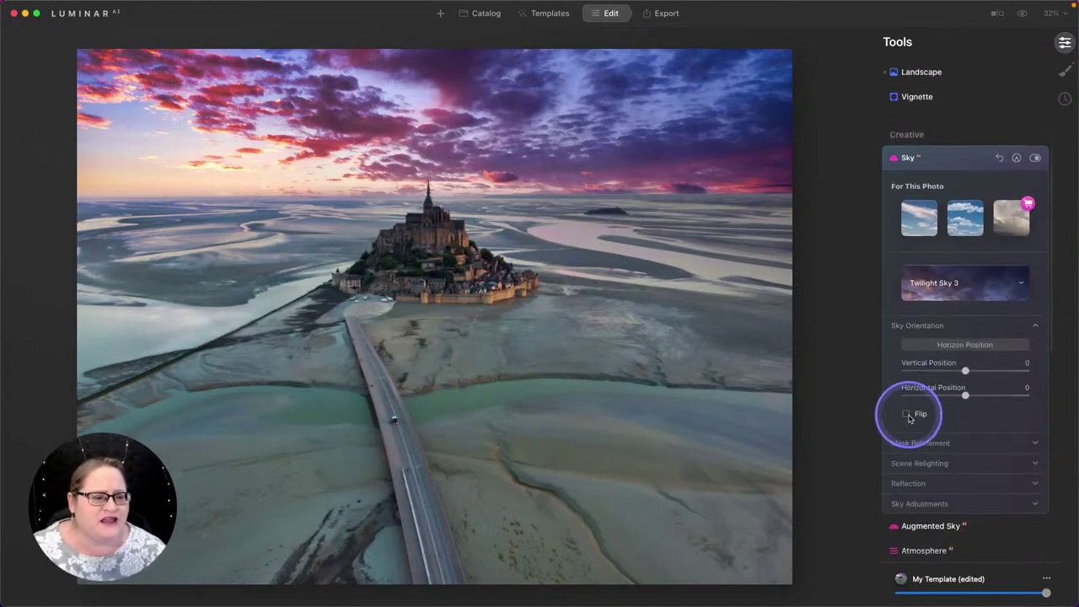
pyautogui.click(907, 415)
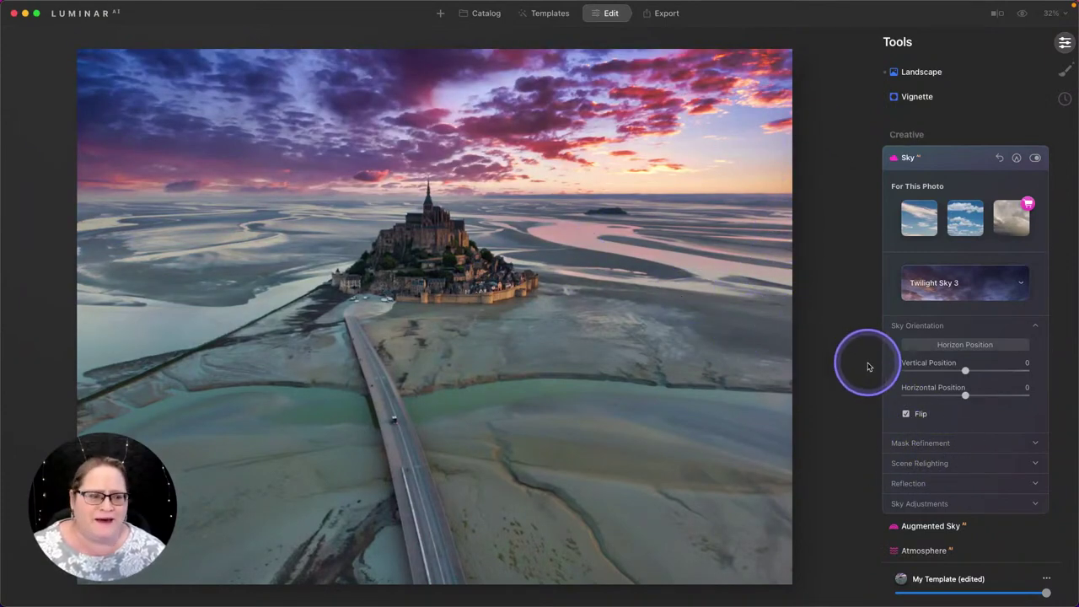
# Use Horizon Position to drag the sky's horizon line slightly lower near the spire.
pyautogui.click(949, 348)
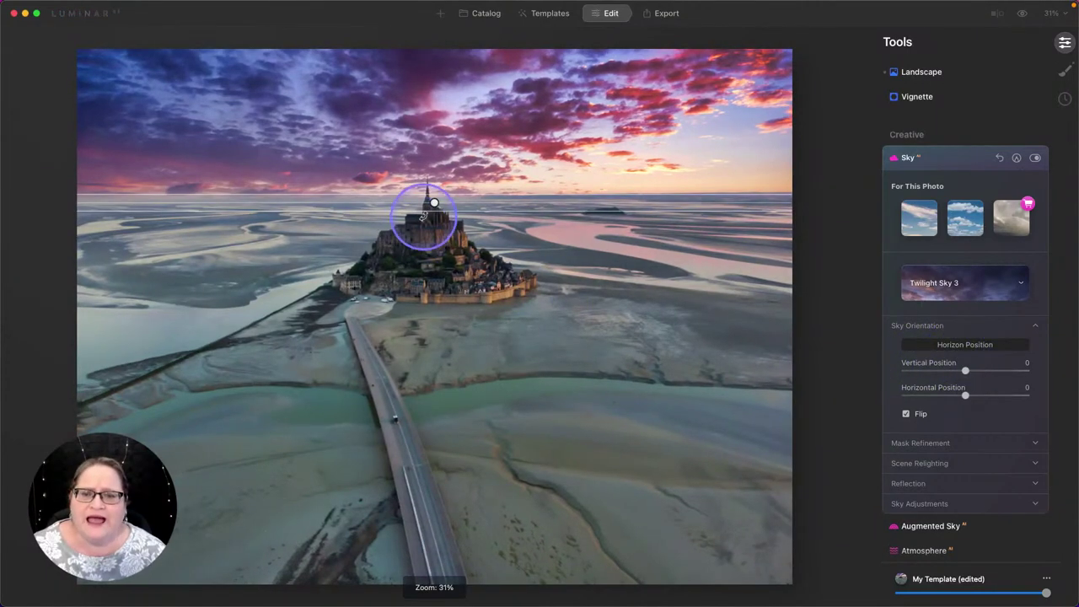
pyautogui.moveTo(418, 210)
pyautogui.mouseDown()
pyautogui.moveTo(414, 230)
pyautogui.moveTo(433, 200)
pyautogui.mouseUp()
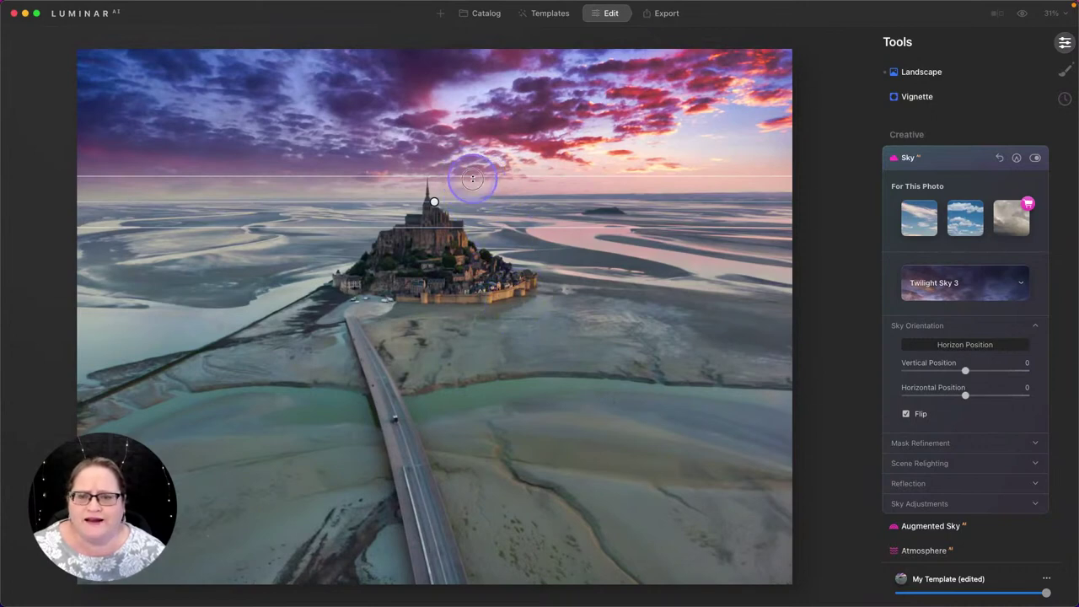
pyautogui.moveTo(472, 179); pyautogui.dragTo(473, 184)
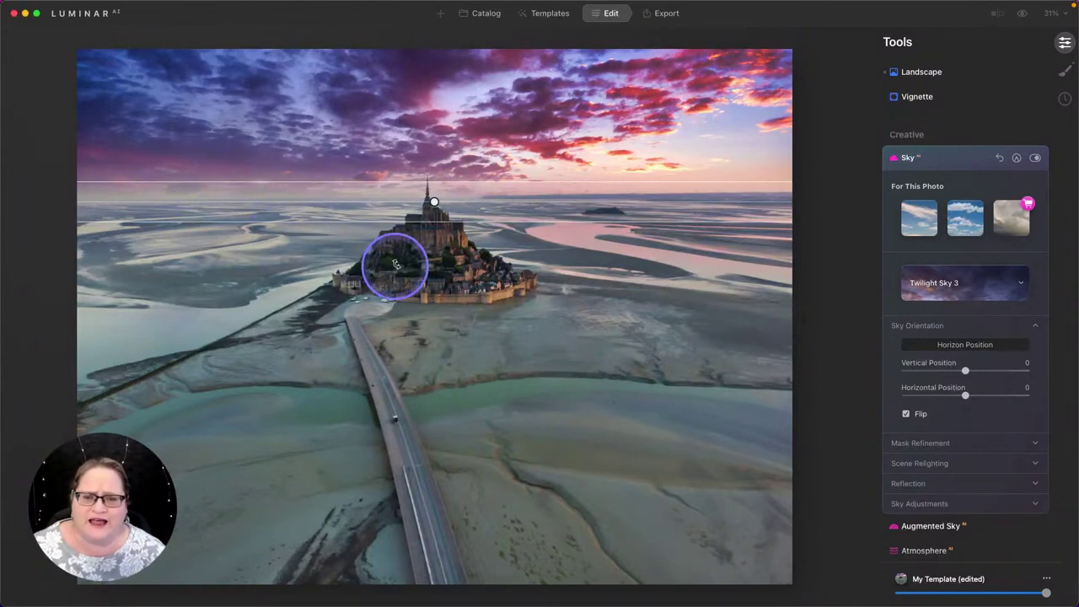
pyautogui.moveTo(436, 204); pyautogui.dragTo(436, 204)
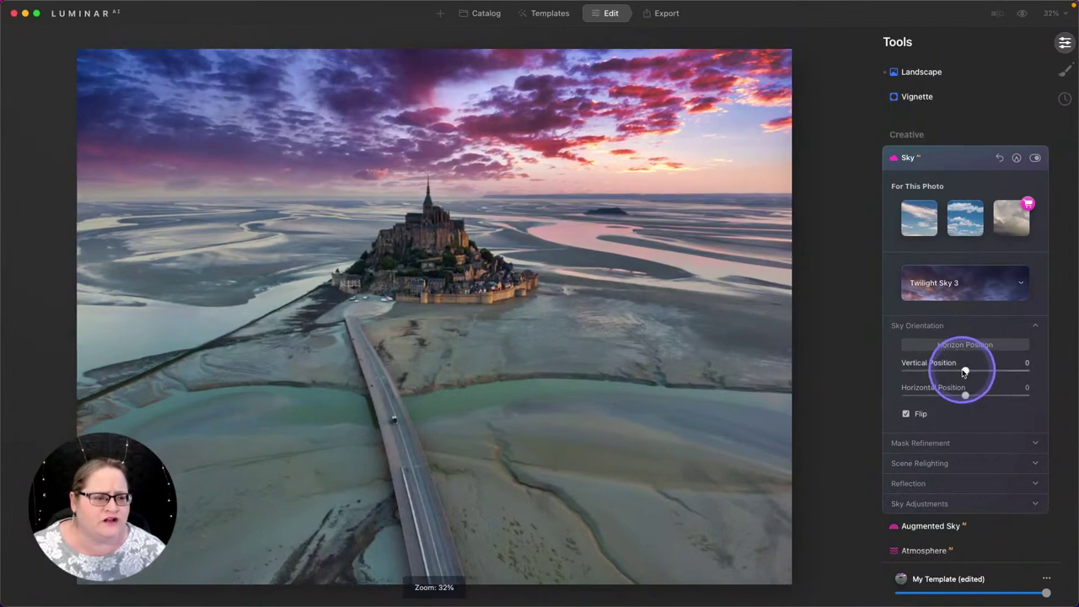
# Set the replacement sky's Vertical Position to -4 and Horizontal Position to 2.
pyautogui.click(965, 372)
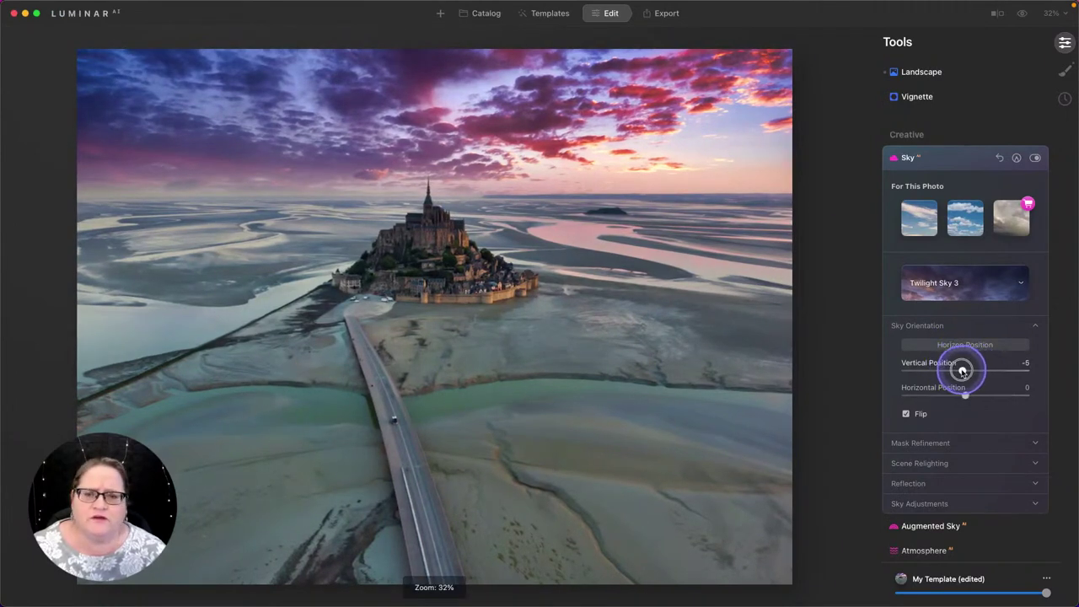
pyautogui.moveTo(962, 371); pyautogui.dragTo(969, 371)
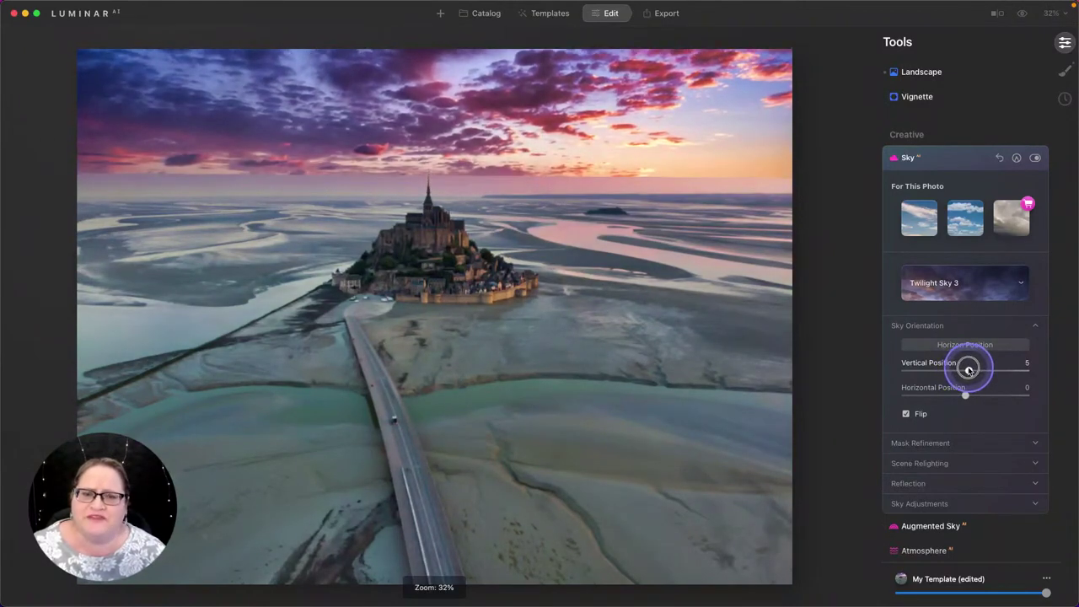
pyautogui.moveTo(966, 371); pyautogui.dragTo(962, 371)
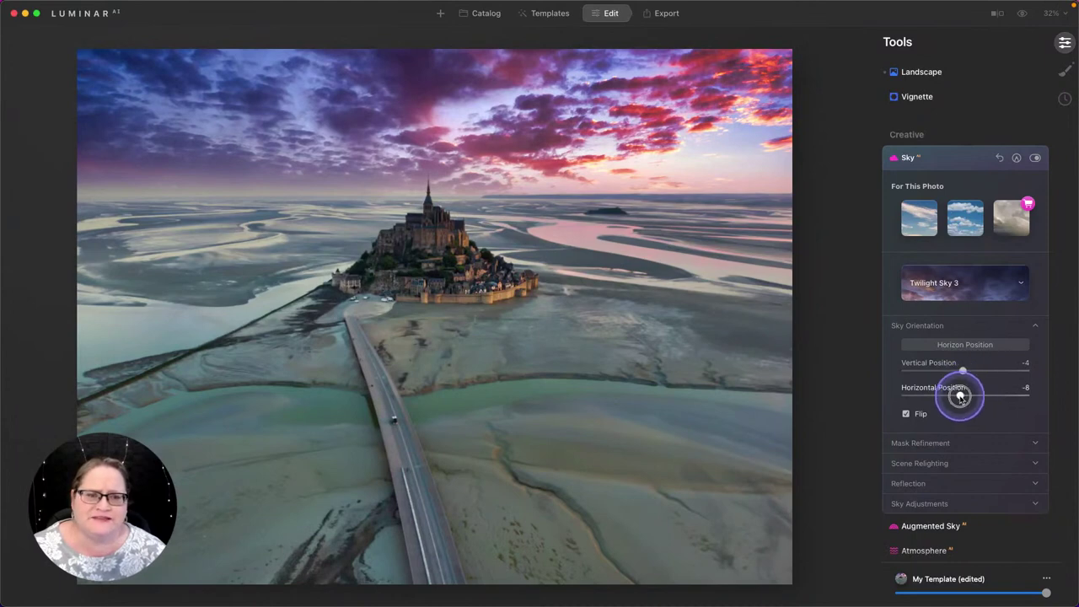
pyautogui.moveTo(960, 396)
pyautogui.mouseDown()
pyautogui.moveTo(950, 399)
pyautogui.moveTo(998, 394)
pyautogui.moveTo(968, 411)
pyautogui.mouseUp()
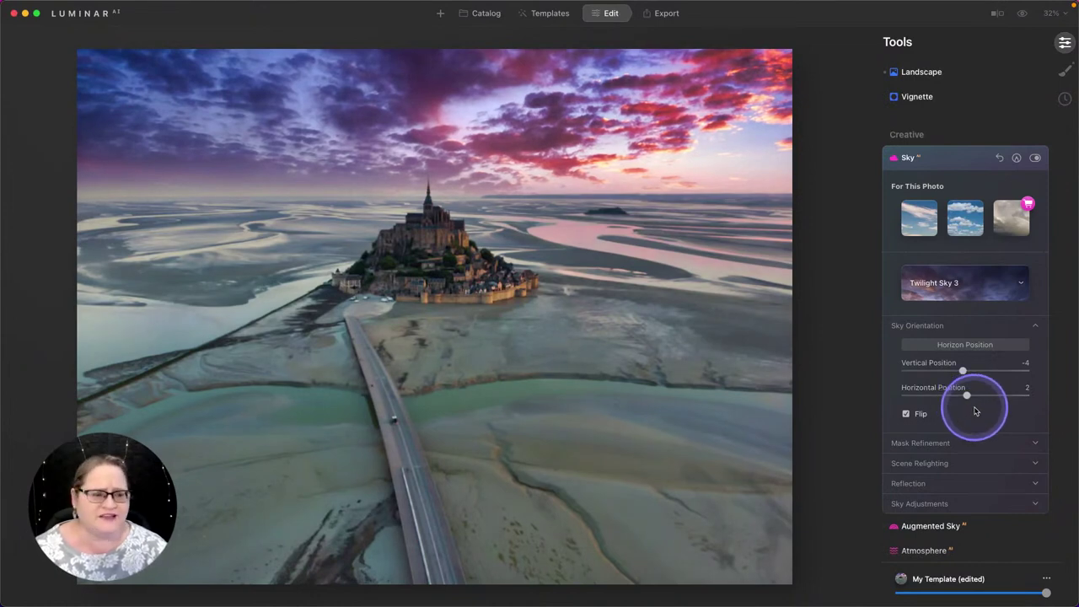
# Set the sky Mask Refinement to Global 44 and Close Gaps 15.
pyautogui.click(942, 444)
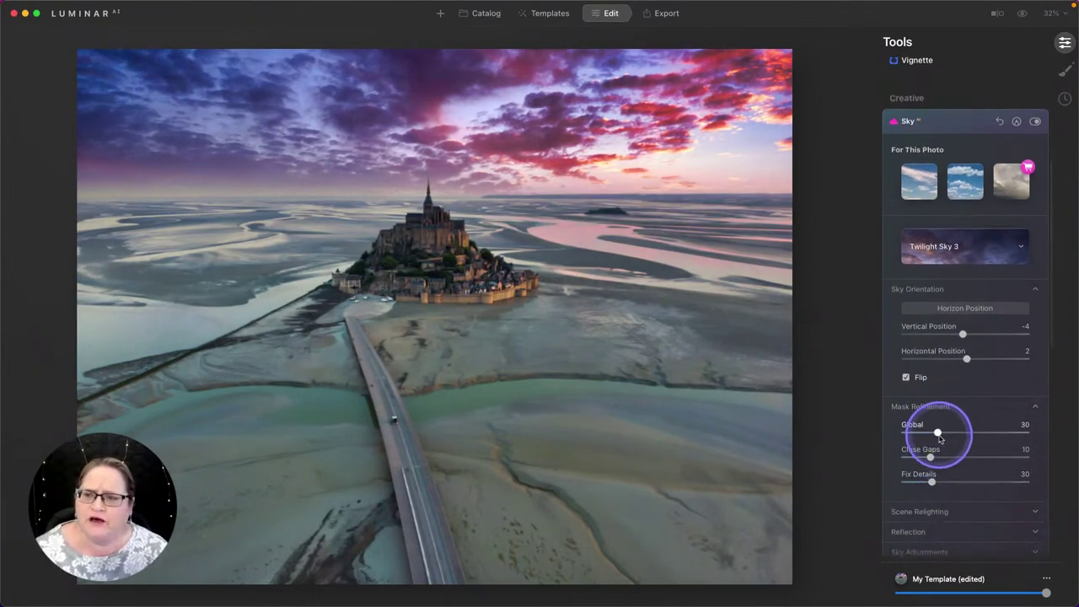
pyautogui.moveTo(940, 438); pyautogui.dragTo(900, 436)
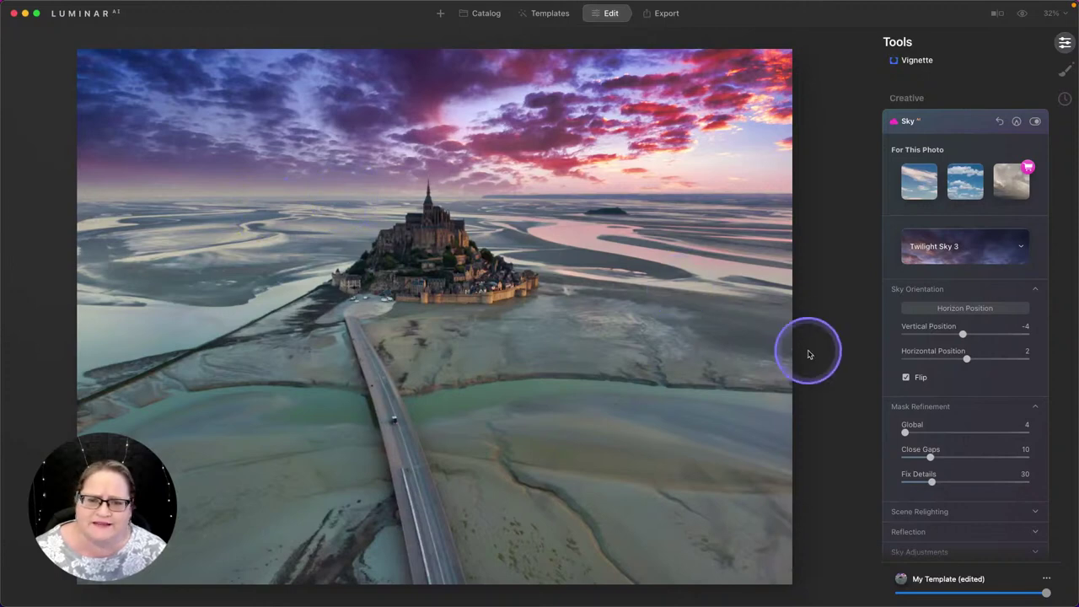
pyautogui.moveTo(905, 432); pyautogui.dragTo(962, 432)
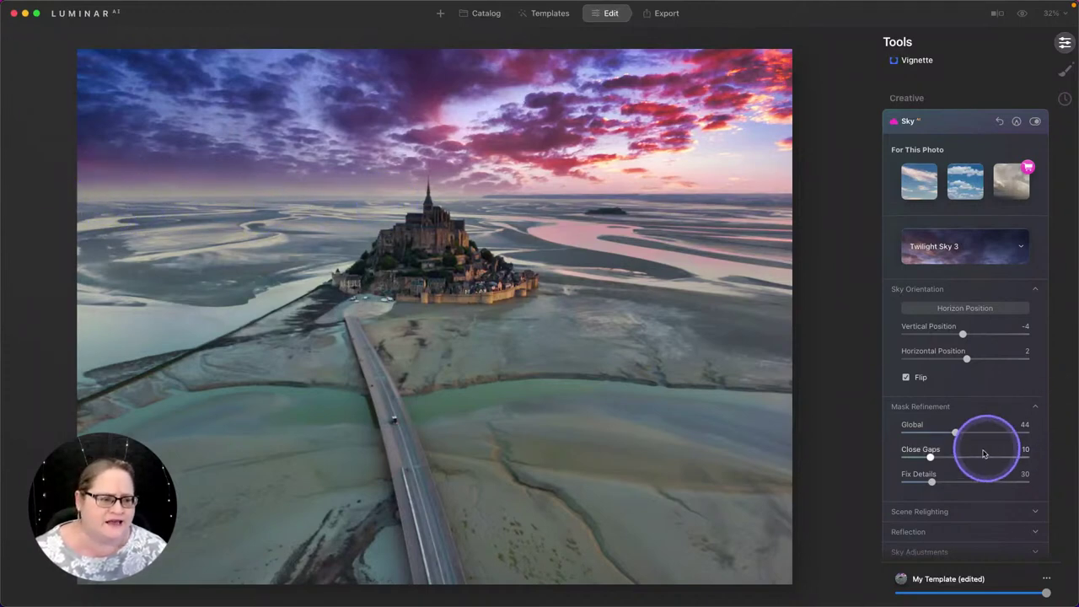
pyautogui.click(931, 458)
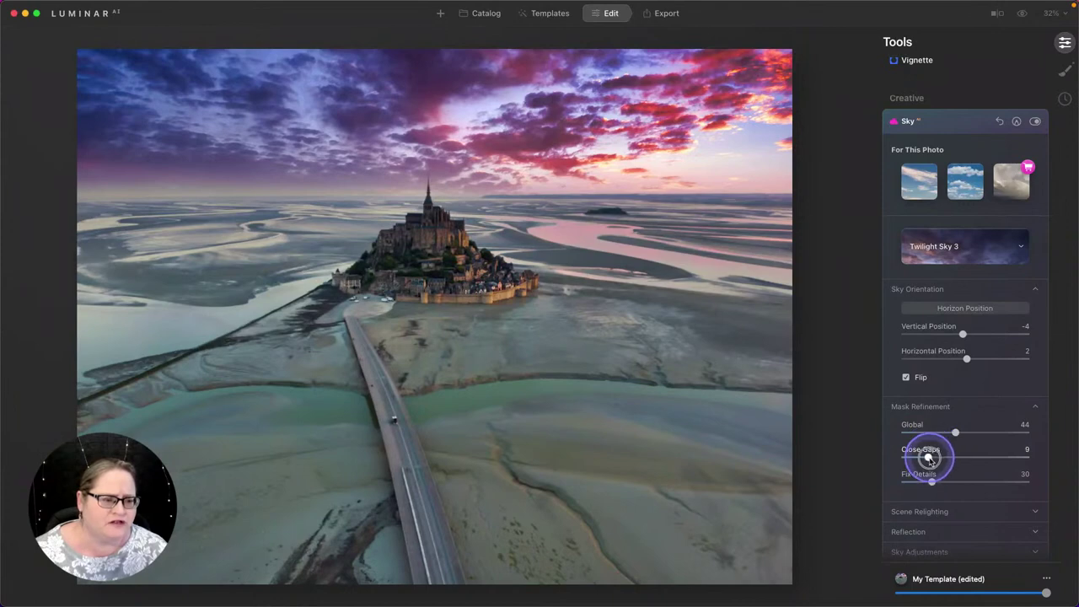
pyautogui.moveTo(929, 458); pyautogui.dragTo(950, 456)
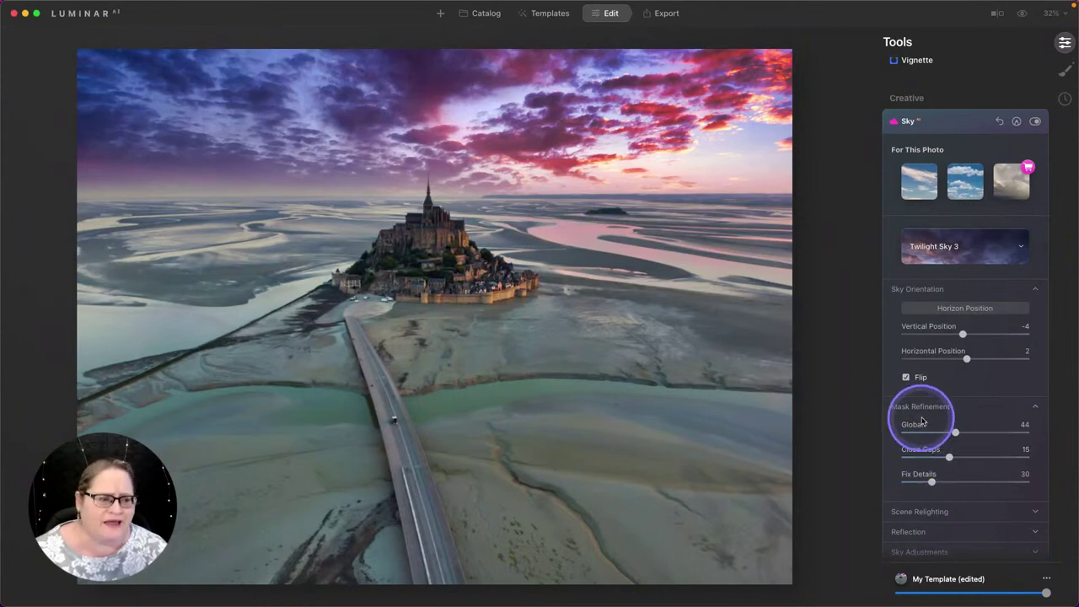
# Lower the sky's horizon line near the spire with Horizon Position.
pyautogui.click(961, 309)
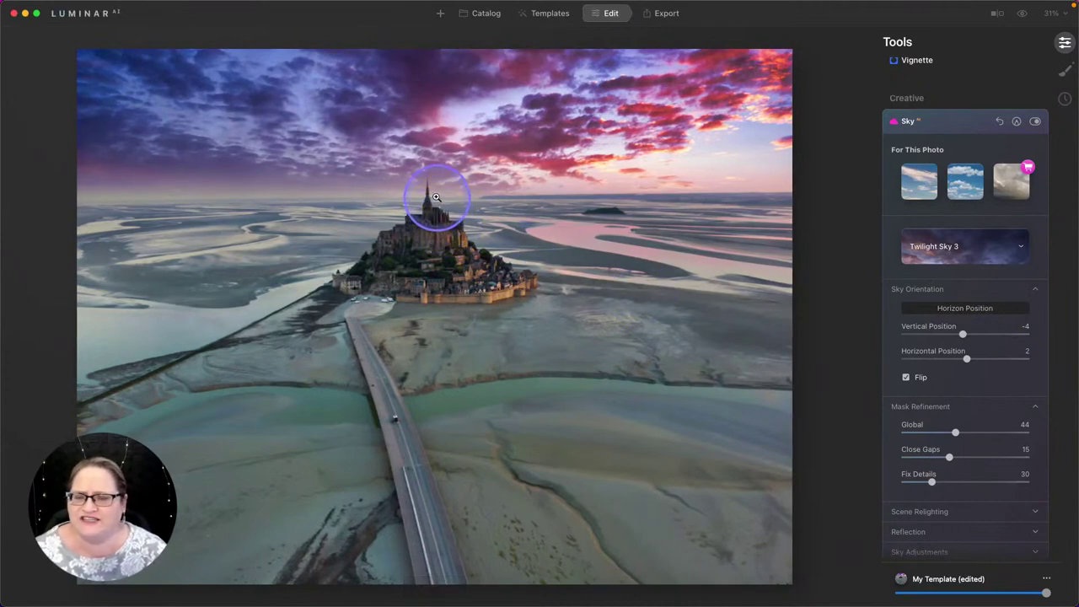
pyautogui.click(437, 197)
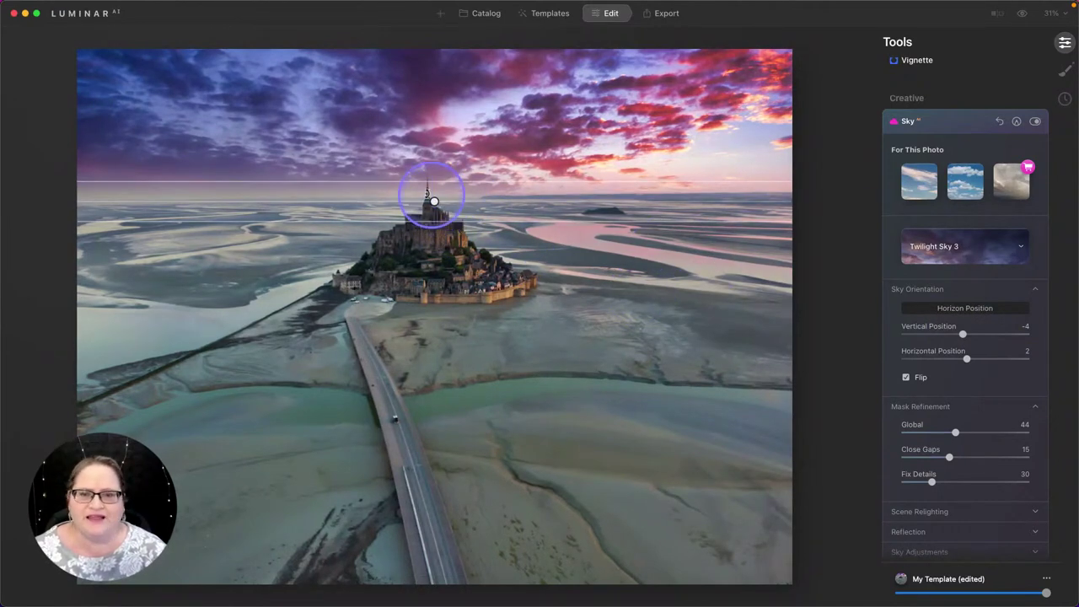
pyautogui.moveTo(440, 182); pyautogui.dragTo(433, 203)
pyautogui.click(988, 310)
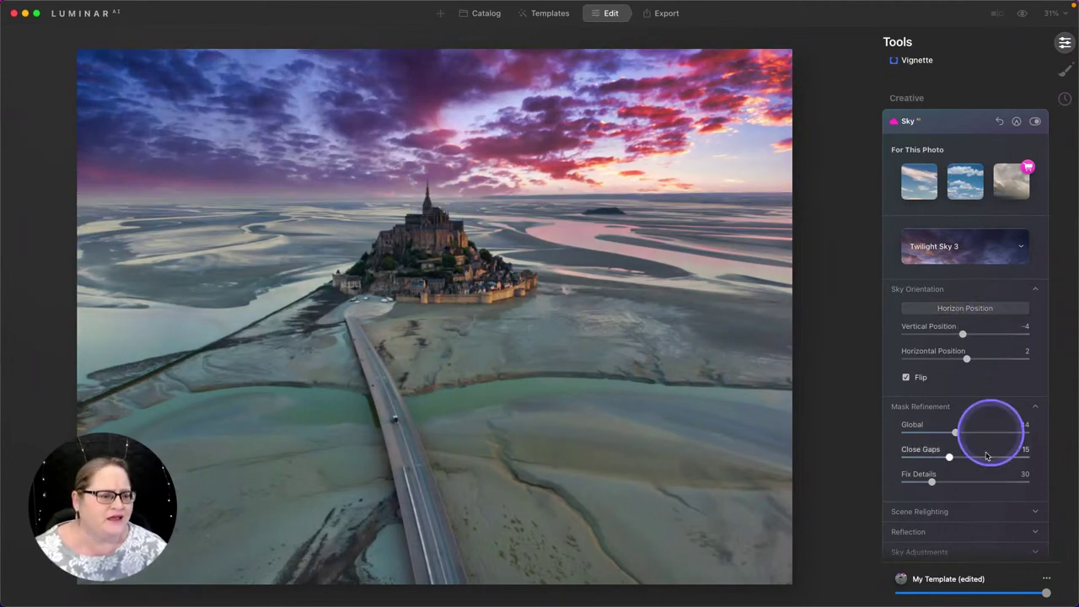
# Set Scene Relighting to Relight Strength 46 and Relight Saturation 34.
pyautogui.click(931, 511)
pyautogui.scroll(-3, 939, 449)
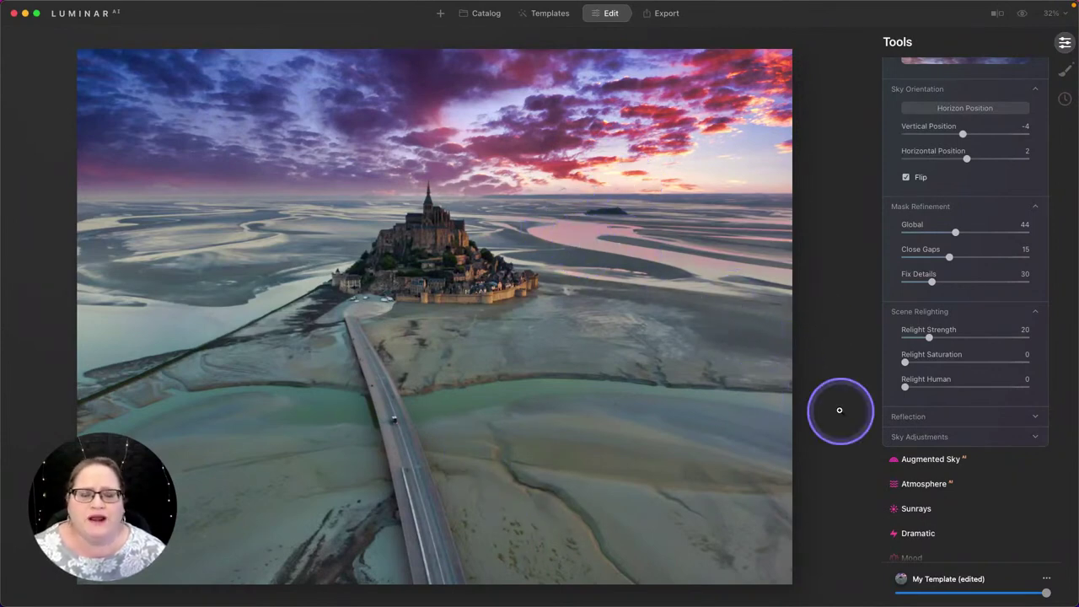
pyautogui.moveTo(929, 337); pyautogui.dragTo(966, 340)
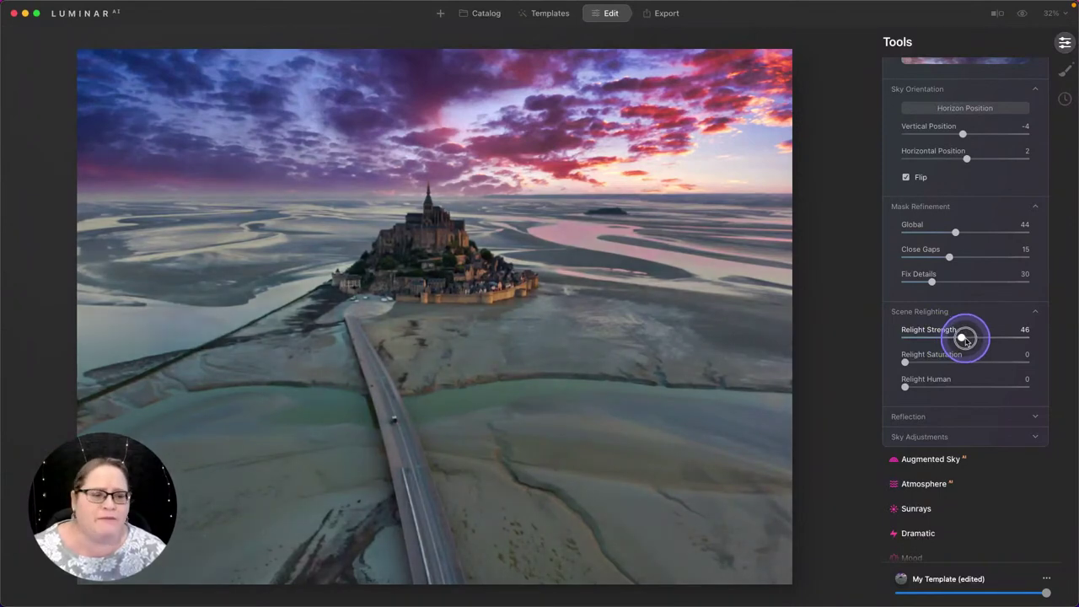
pyautogui.moveTo(905, 364); pyautogui.dragTo(946, 363)
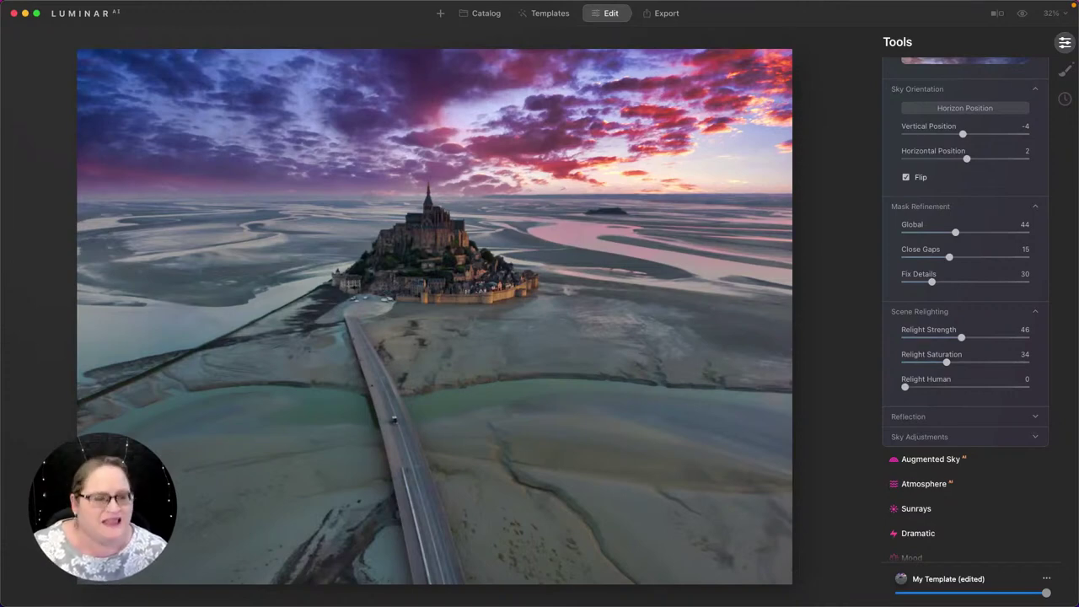
# Set Reflection Amount to 64, Atmospheric Haze to 74 and sky Brightness to 17.
pyautogui.click(912, 419)
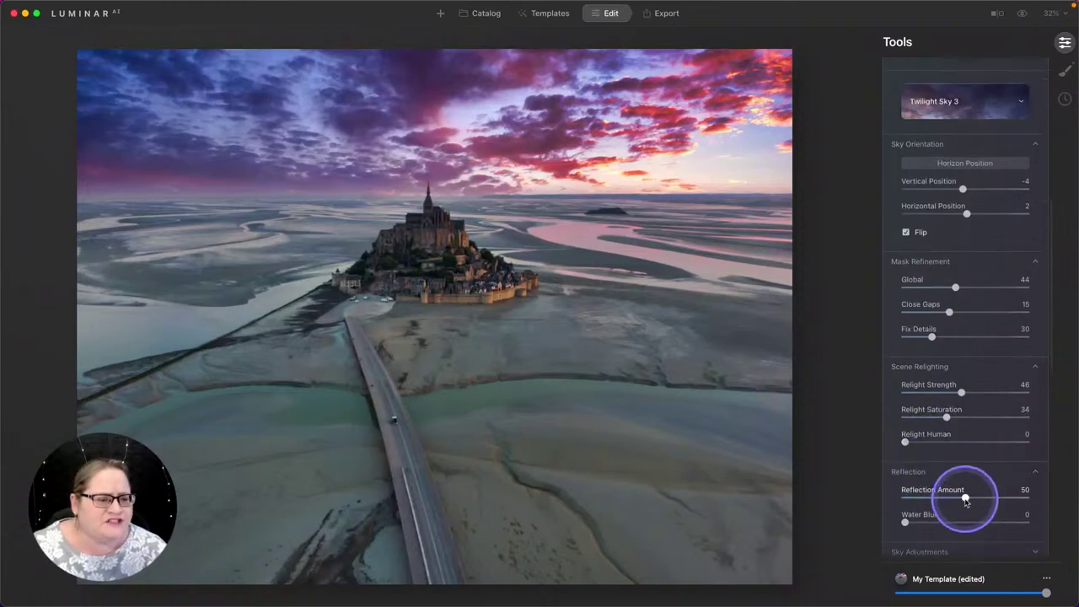
pyautogui.moveTo(965, 499); pyautogui.dragTo(983, 498)
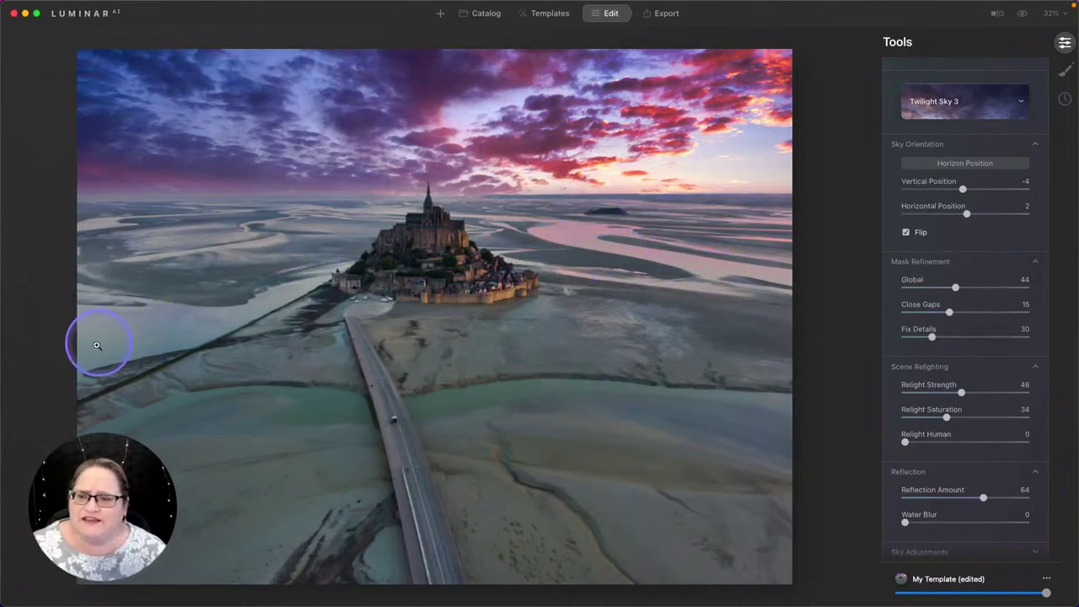
pyautogui.scroll(-3, 946, 434)
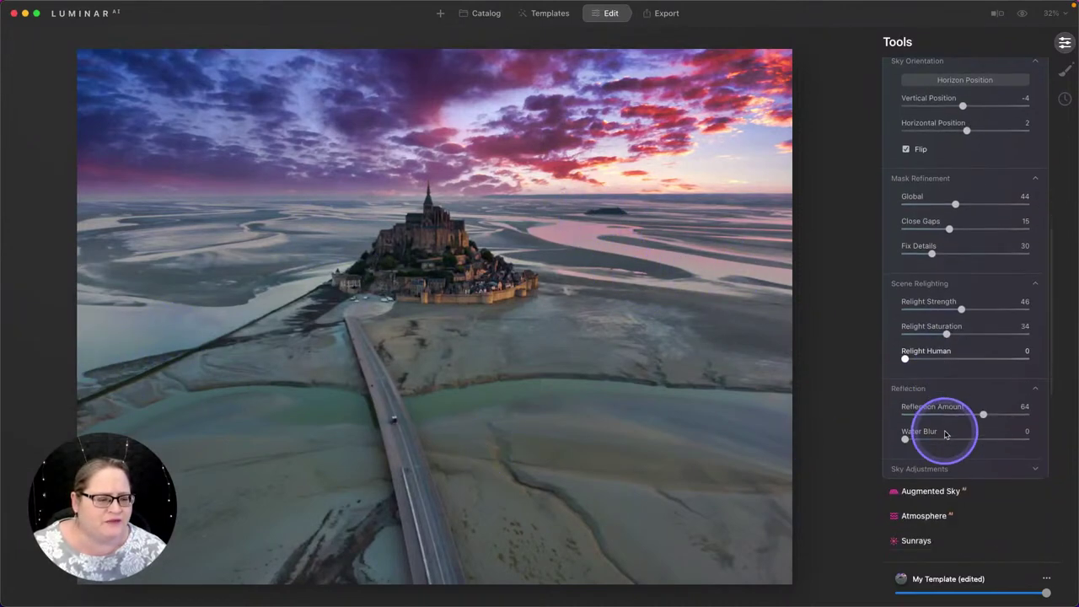
pyautogui.click(907, 469)
pyautogui.scroll(-5, 915, 405)
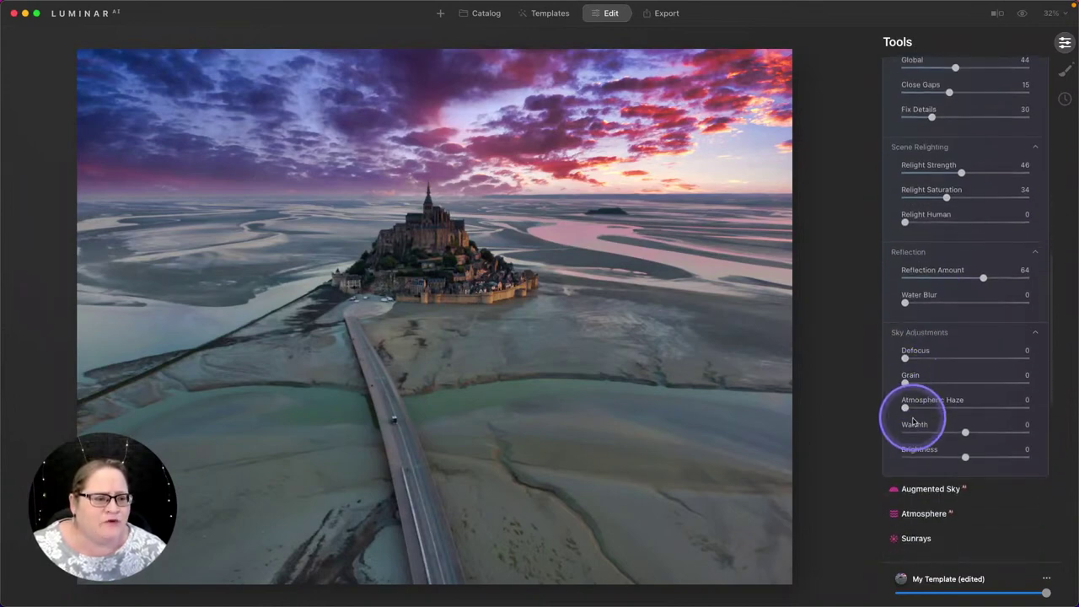
pyautogui.moveTo(905, 408); pyautogui.dragTo(1000, 408)
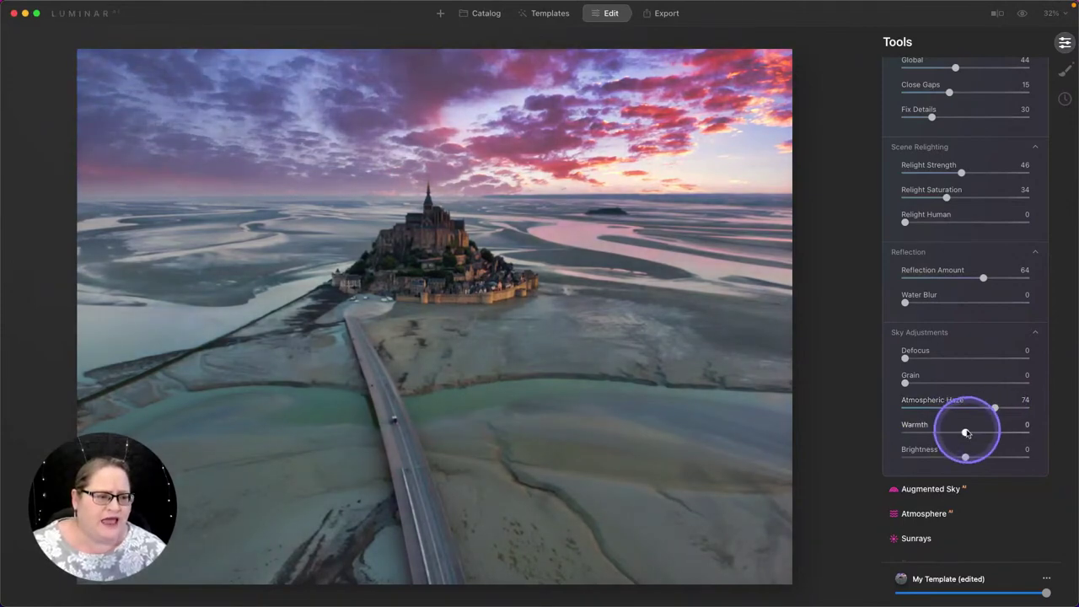
pyautogui.moveTo(969, 462); pyautogui.dragTo(980, 462)
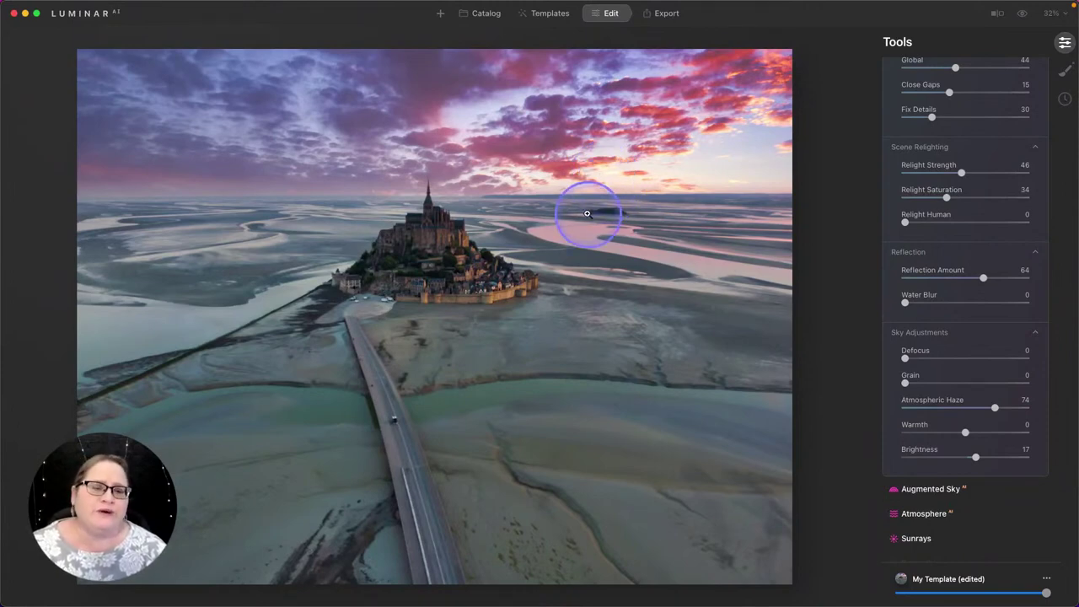
# Collapse the Sky tool settings and expand the Details tool.
pyautogui.scroll(10, 978, 295)
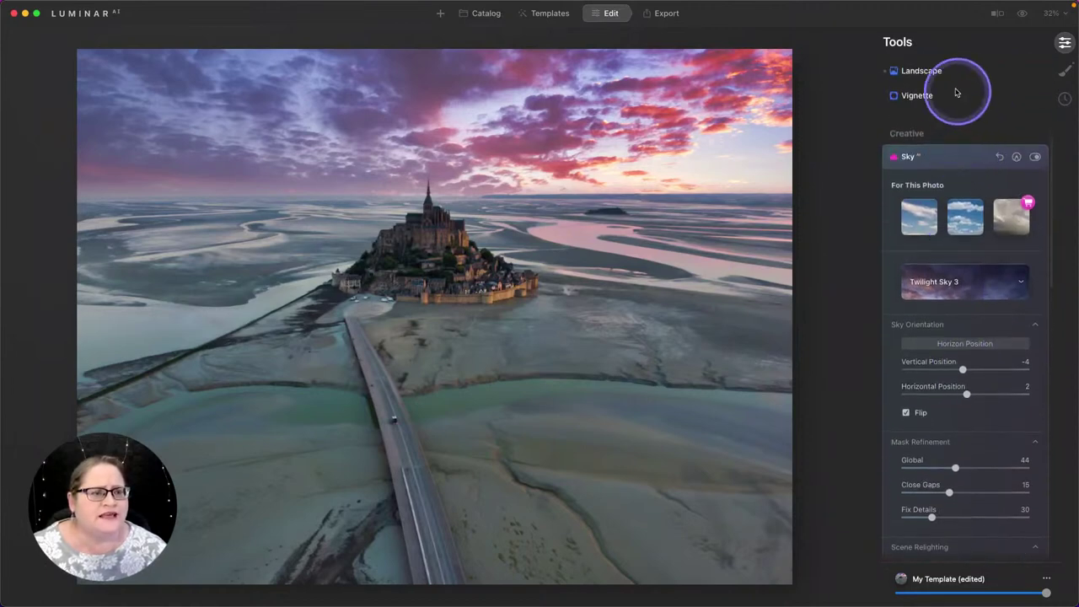
pyautogui.click(970, 145)
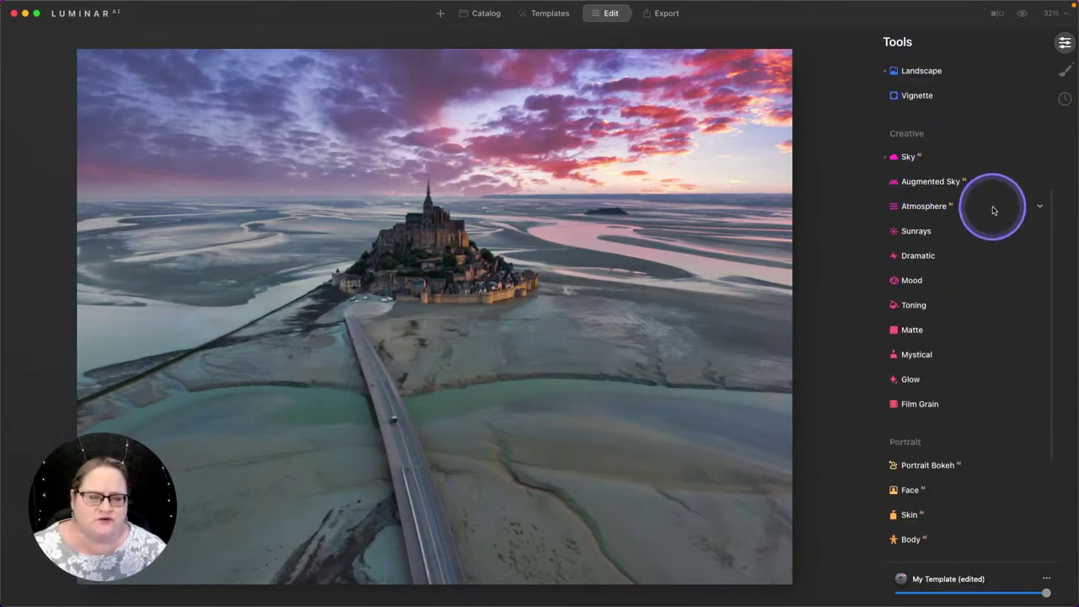
pyautogui.scroll(3, 993, 210)
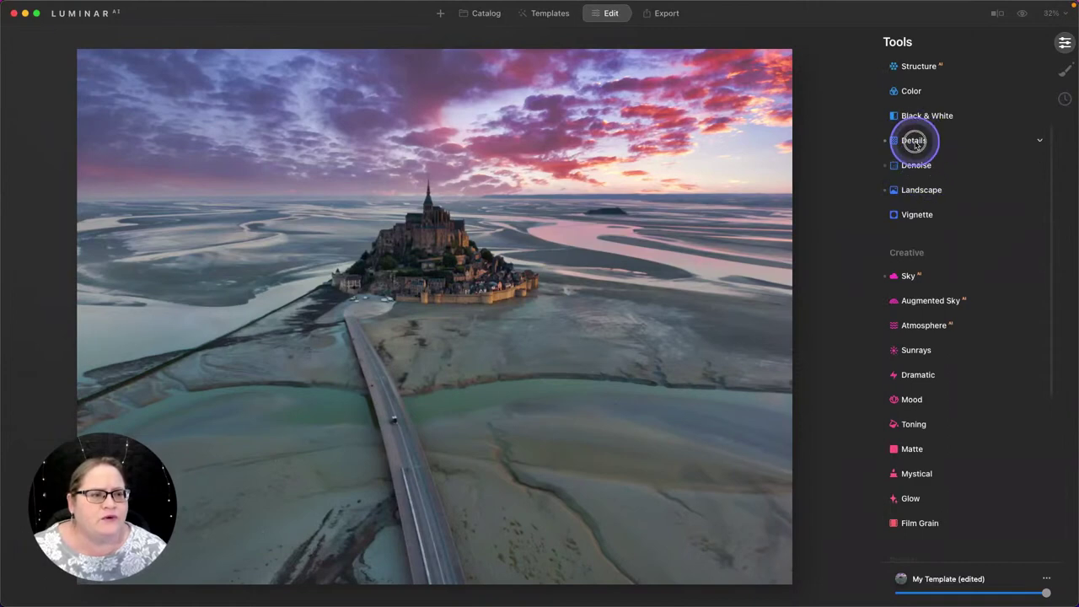
pyautogui.click(915, 142)
pyautogui.click(1018, 142)
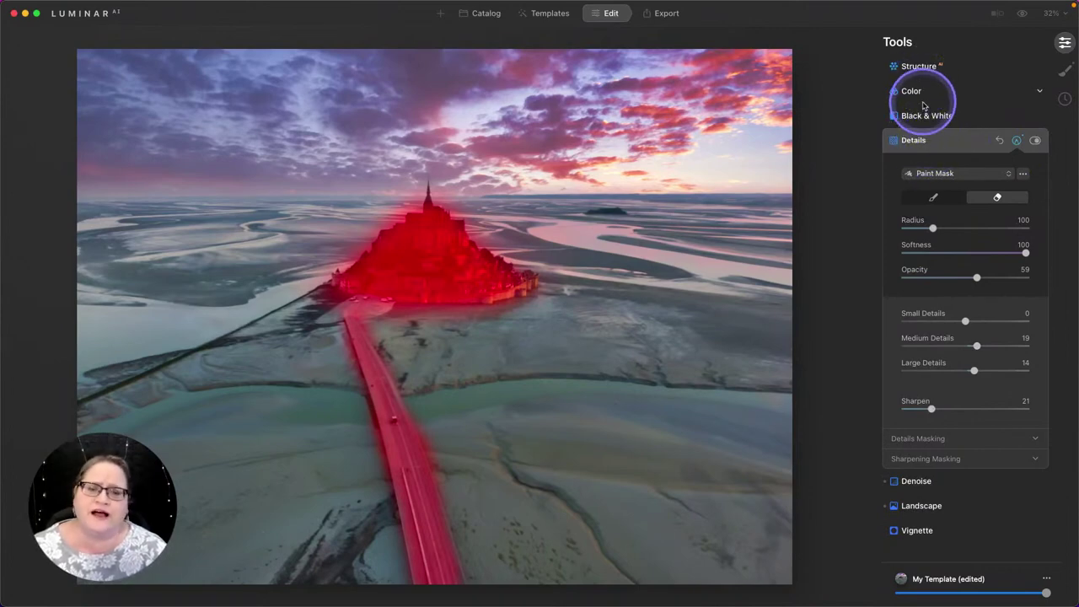
# Add a new Basic adjustment layer in Local Masking.
pyautogui.click(1065, 73)
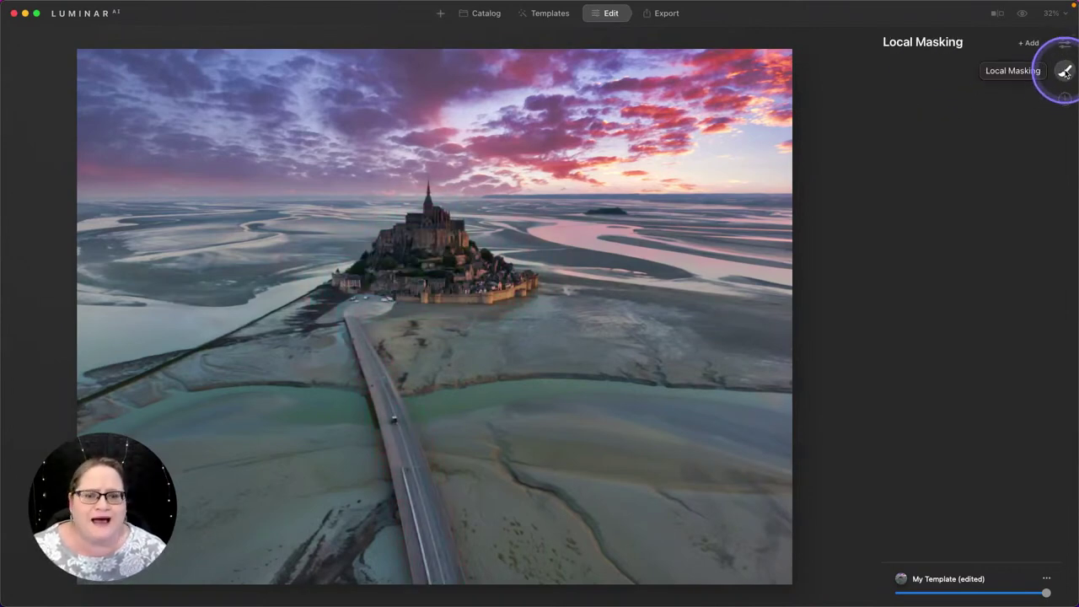
pyautogui.click(1029, 42)
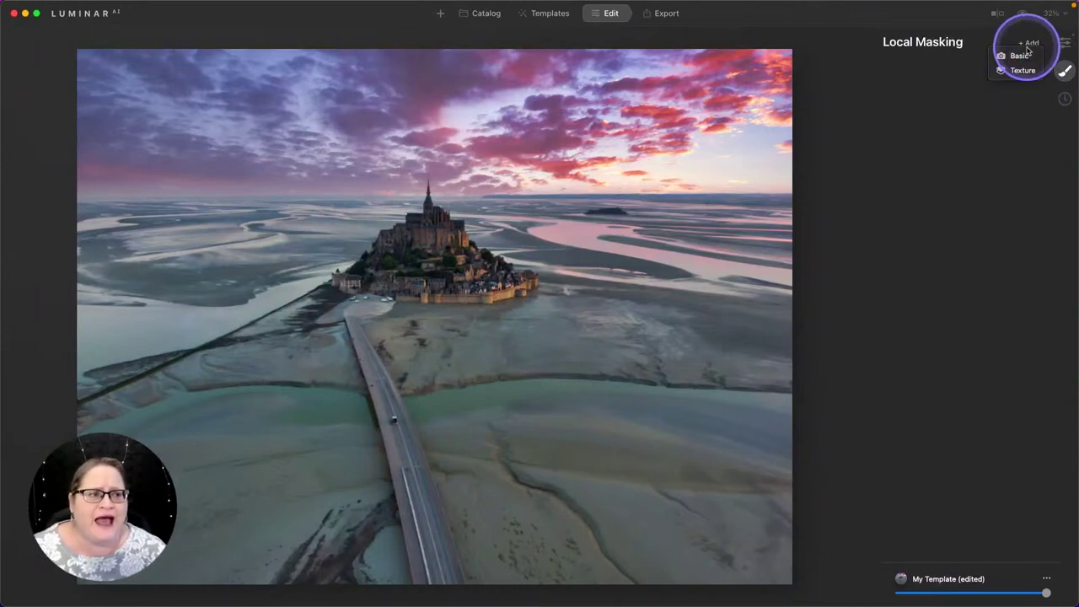
pyautogui.click(1020, 55)
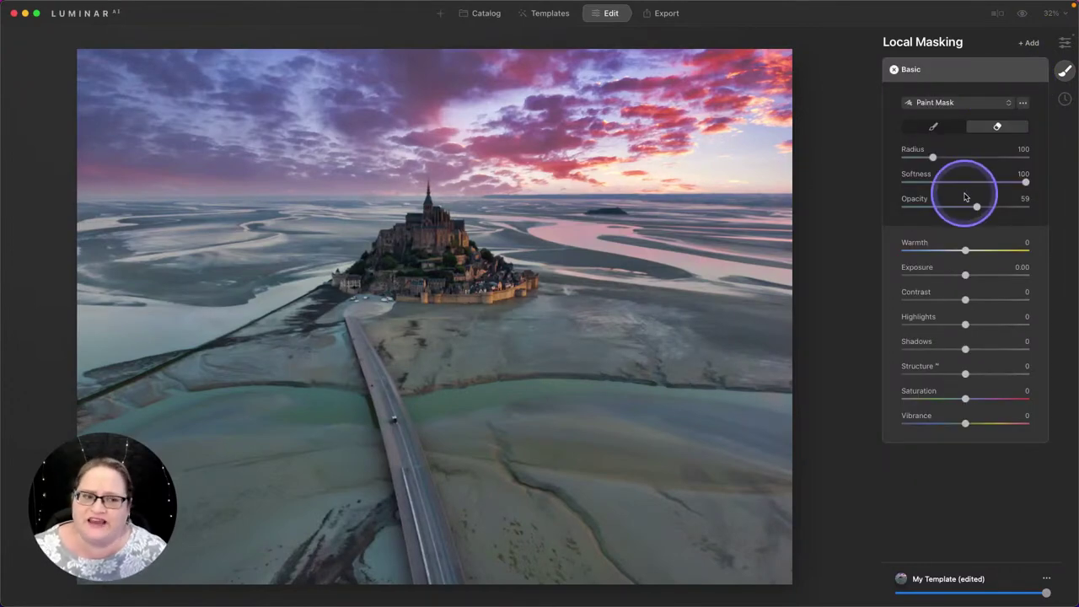
pyautogui.click(948, 103)
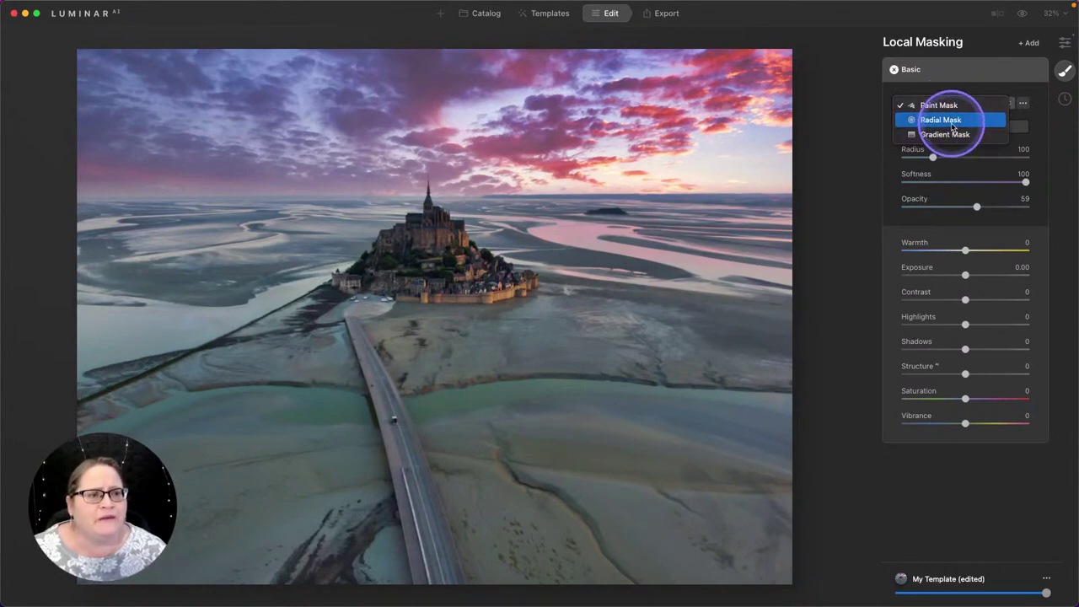
# Draw an outside-affecting radial mask as a wide ellipse around the castle and hide the overlay.
pyautogui.click(953, 121)
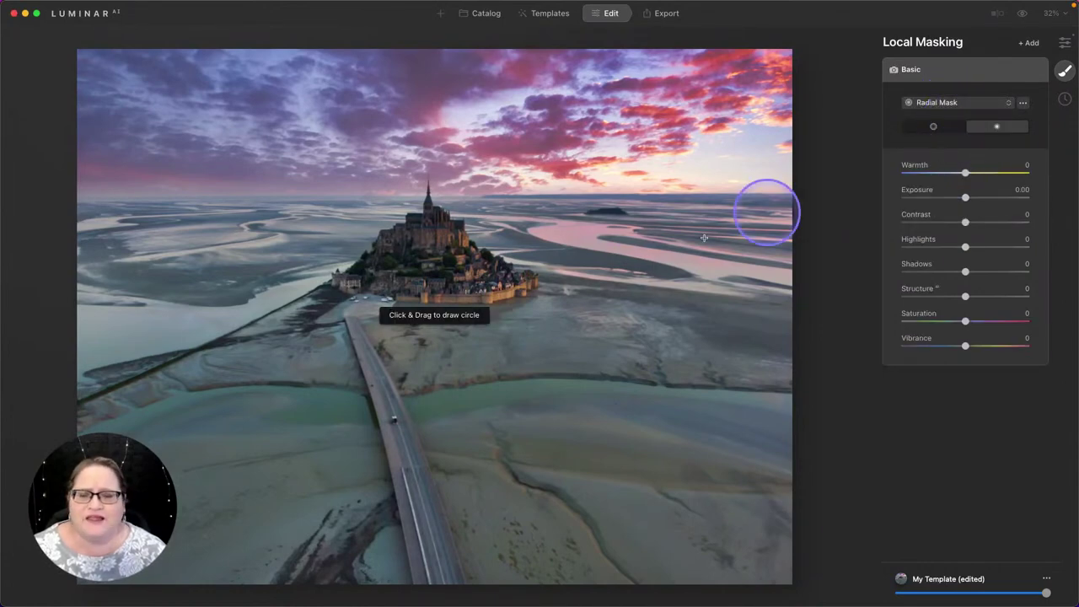
pyautogui.click(934, 130)
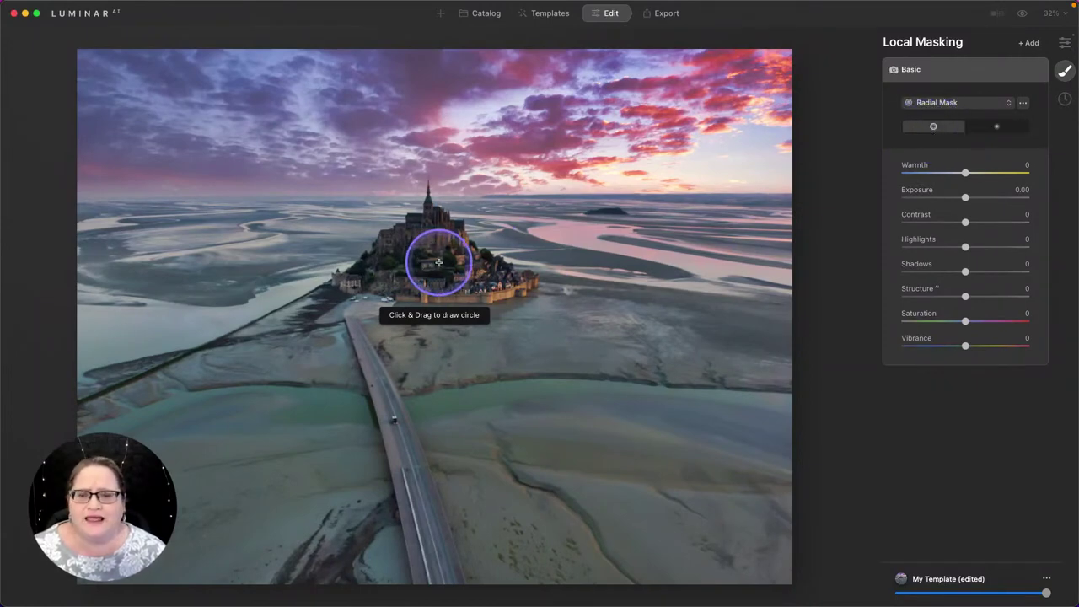
pyautogui.moveTo(437, 259); pyautogui.dragTo(497, 301)
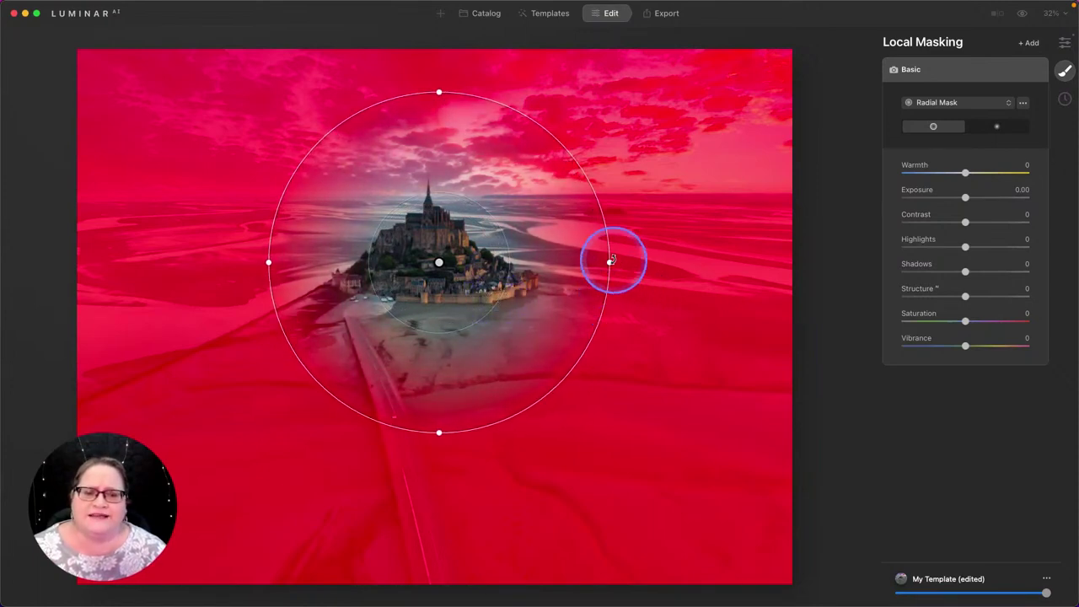
pyautogui.moveTo(610, 262); pyautogui.dragTo(677, 262)
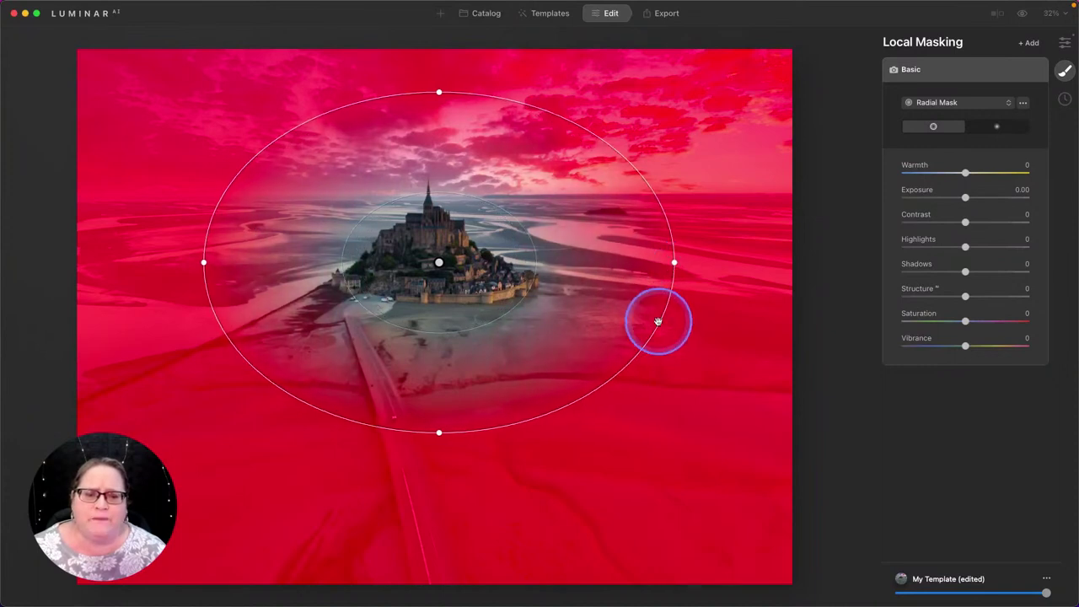
pyautogui.moveTo(657, 315); pyautogui.dragTo(693, 333)
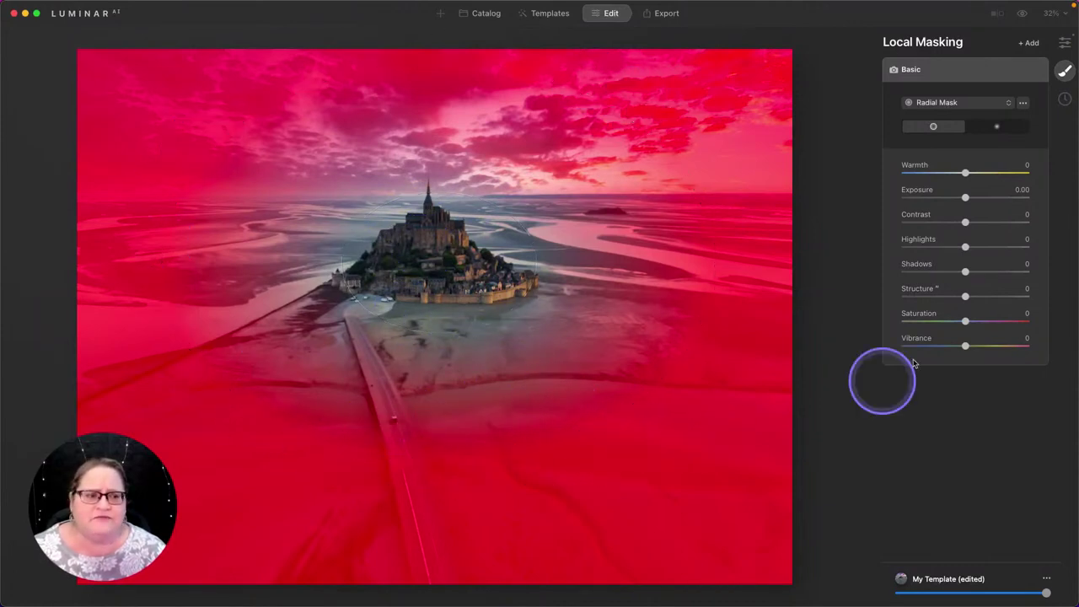
pyautogui.click(1023, 103)
pyautogui.click(1015, 195)
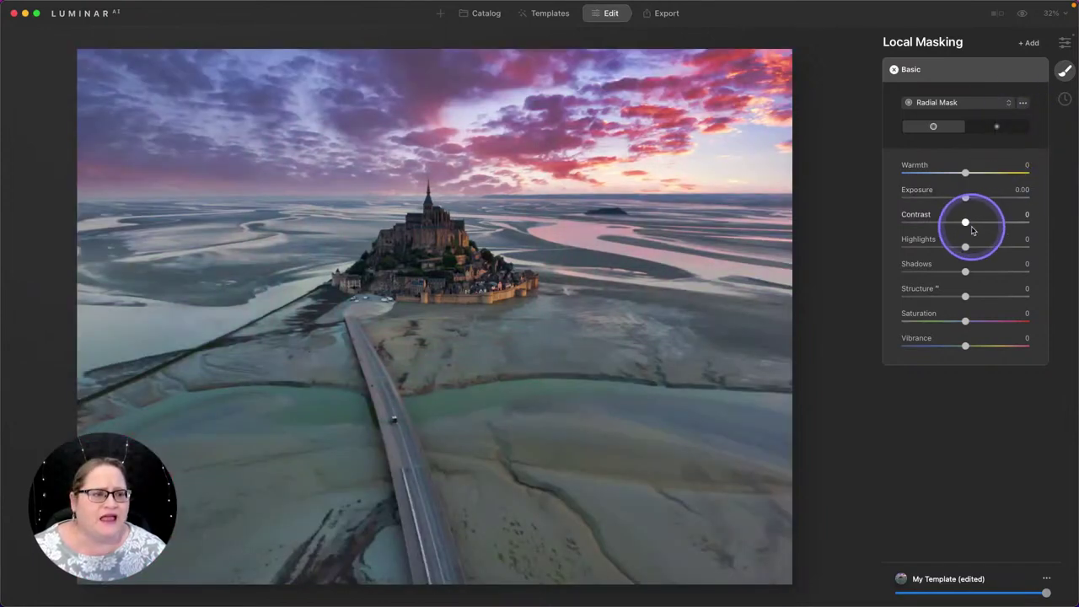
# Darken outside the ellipse with Exposure -0.48, Structure -9 and Highlights -18.
pyautogui.moveTo(967, 203); pyautogui.dragTo(961, 198)
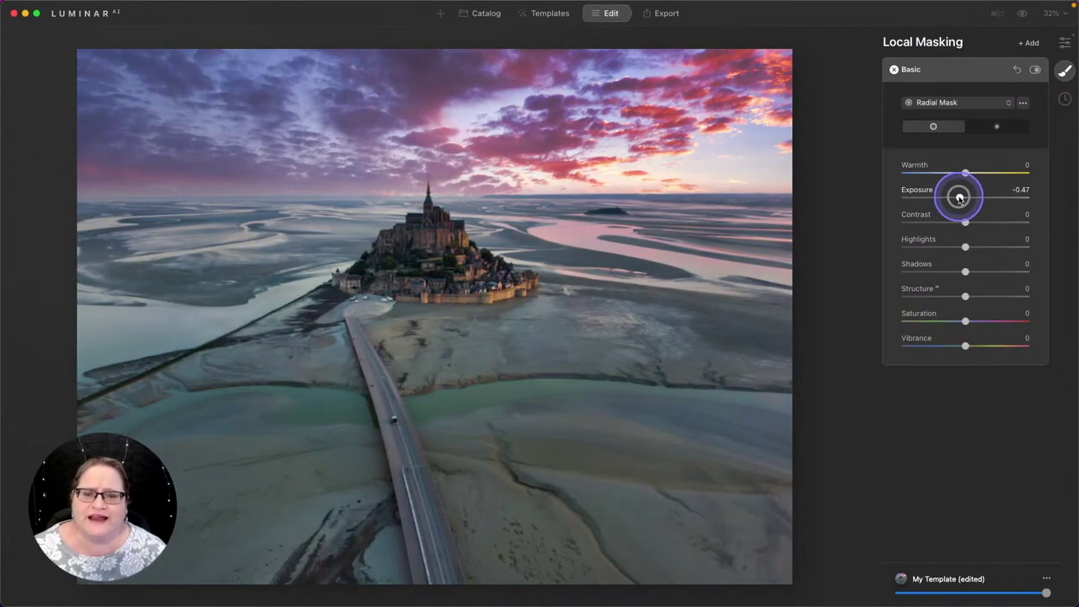
pyautogui.moveTo(667, 320)
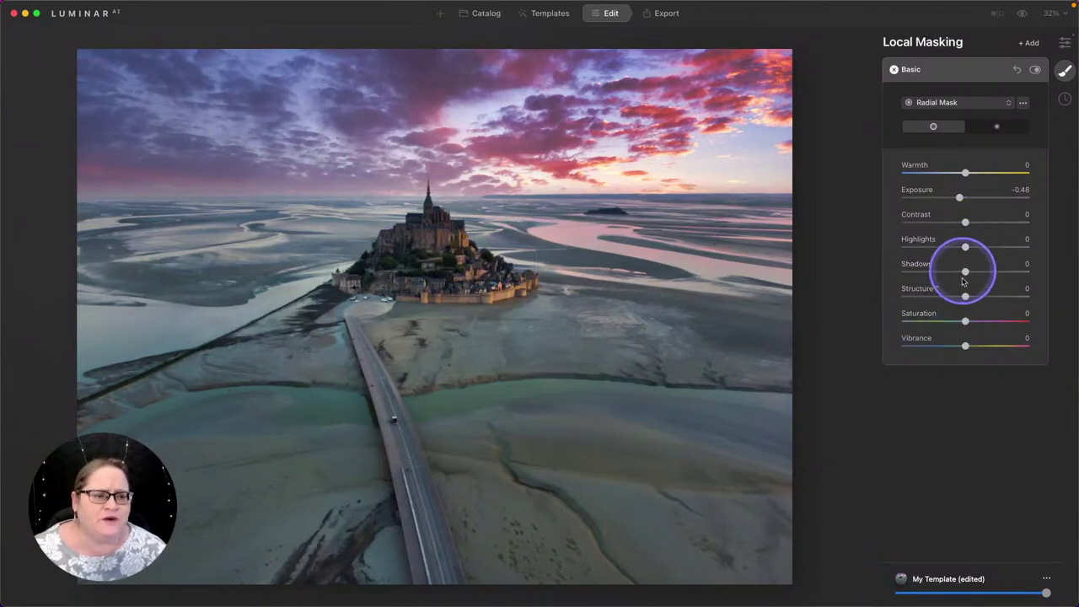
pyautogui.moveTo(964, 295); pyautogui.dragTo(963, 300)
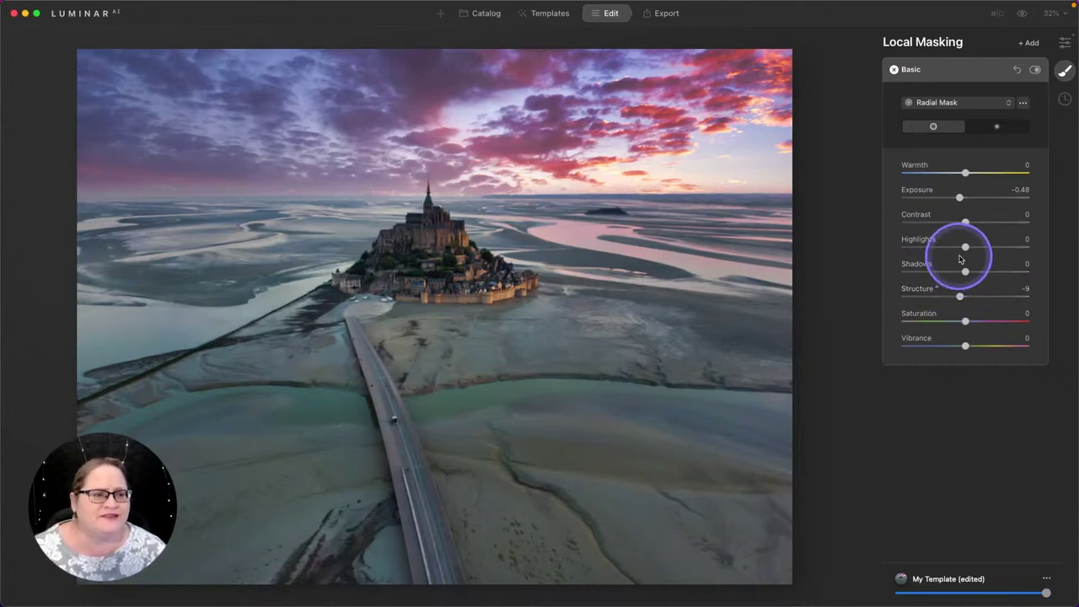
pyautogui.moveTo(964, 248); pyautogui.dragTo(954, 248)
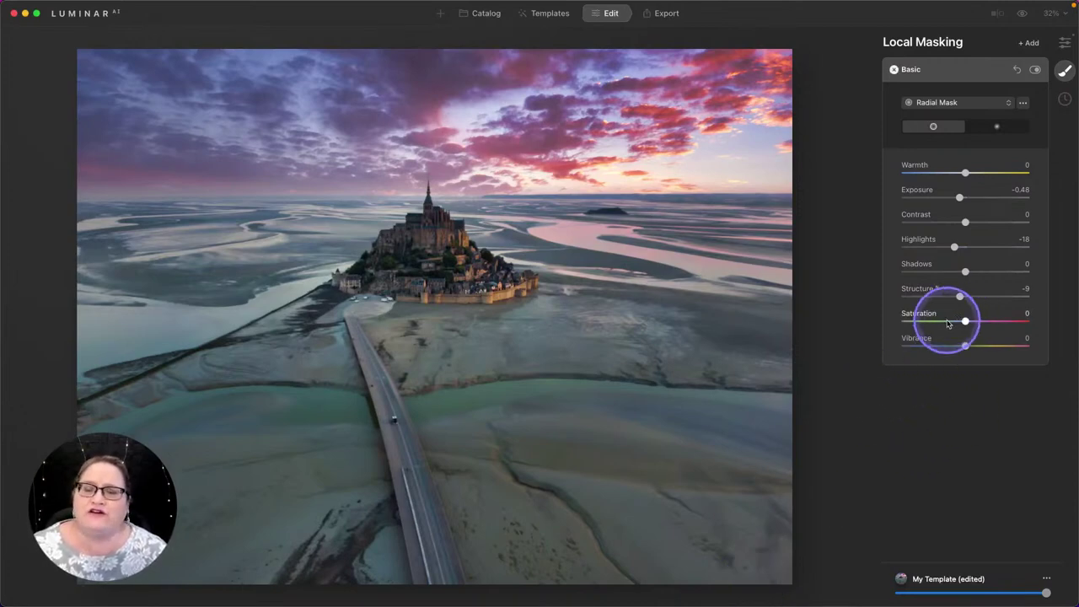
# Add a second Basic layer with a bottom-up gradient mask and Exposure -0.56.
pyautogui.click(1029, 44)
pyautogui.click(1019, 55)
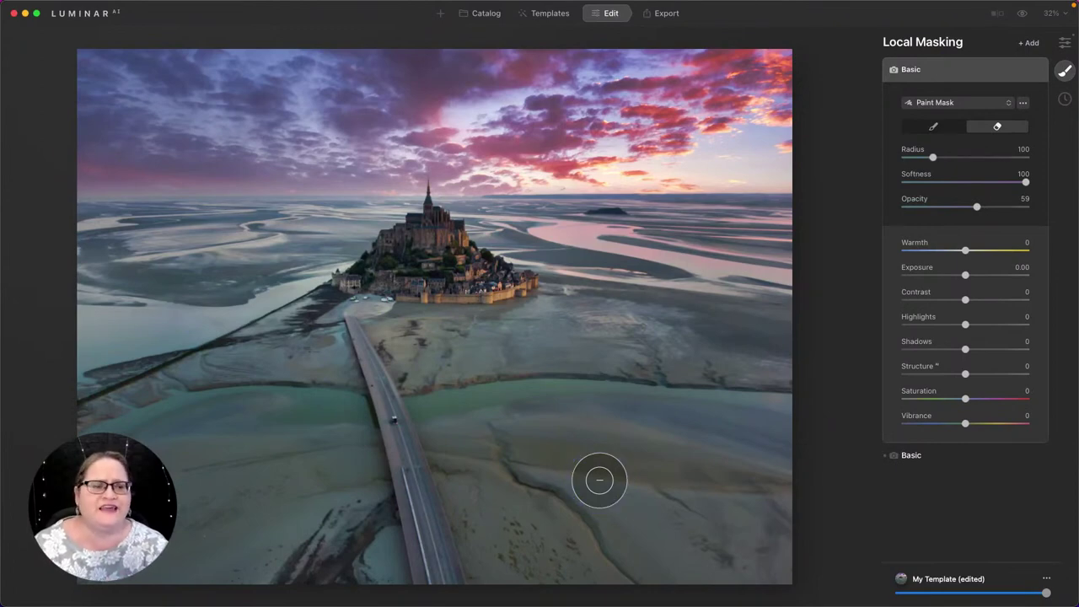
pyautogui.click(939, 102)
pyautogui.click(942, 135)
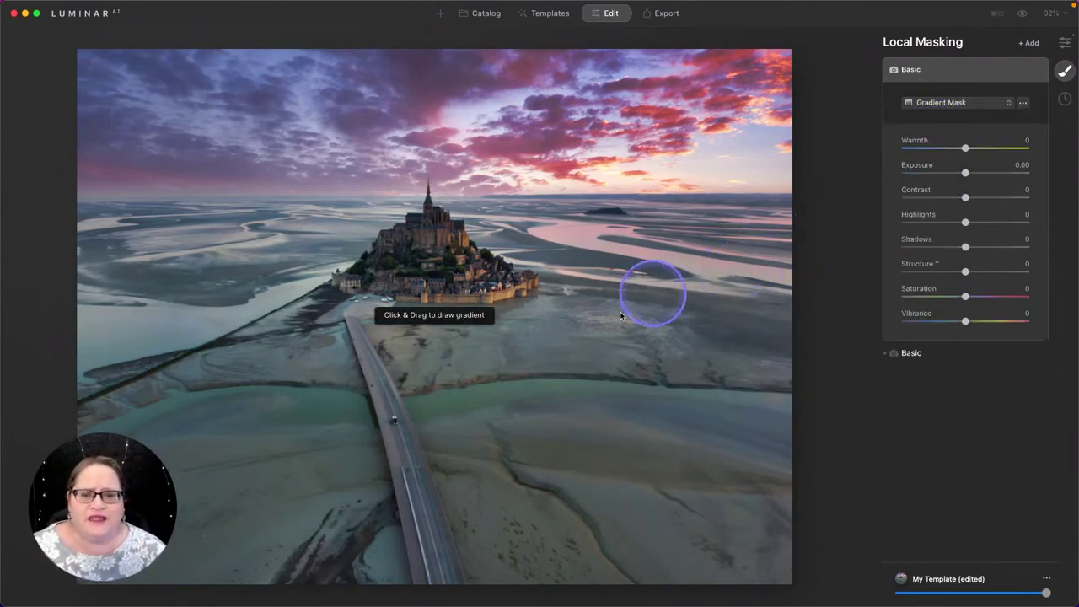
pyautogui.moveTo(488, 375); pyautogui.dragTo(488, 298)
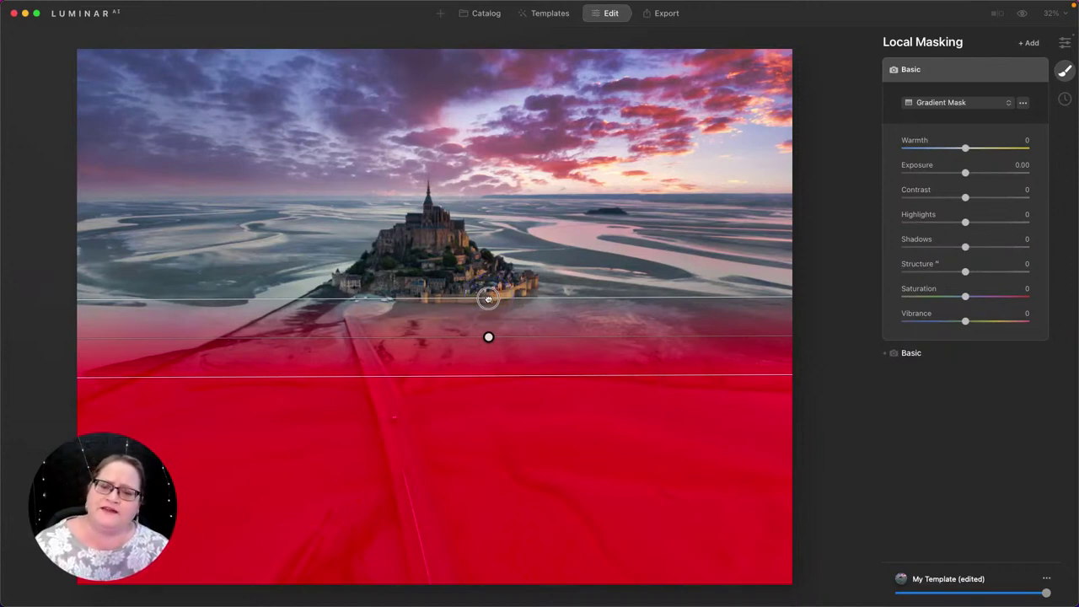
pyautogui.moveTo(488, 299); pyautogui.dragTo(488, 300)
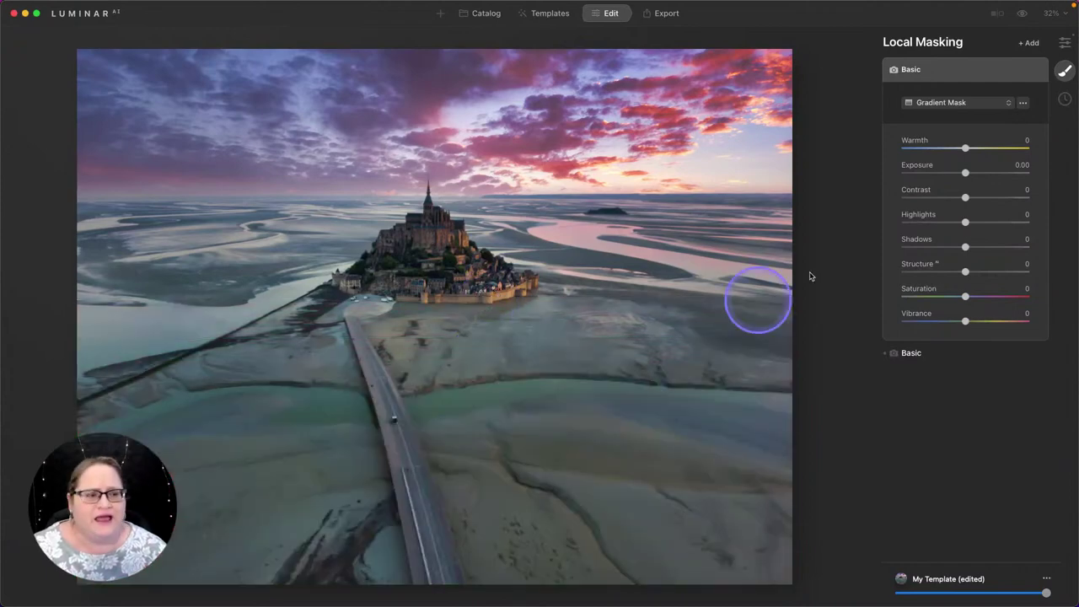
pyautogui.click(965, 174)
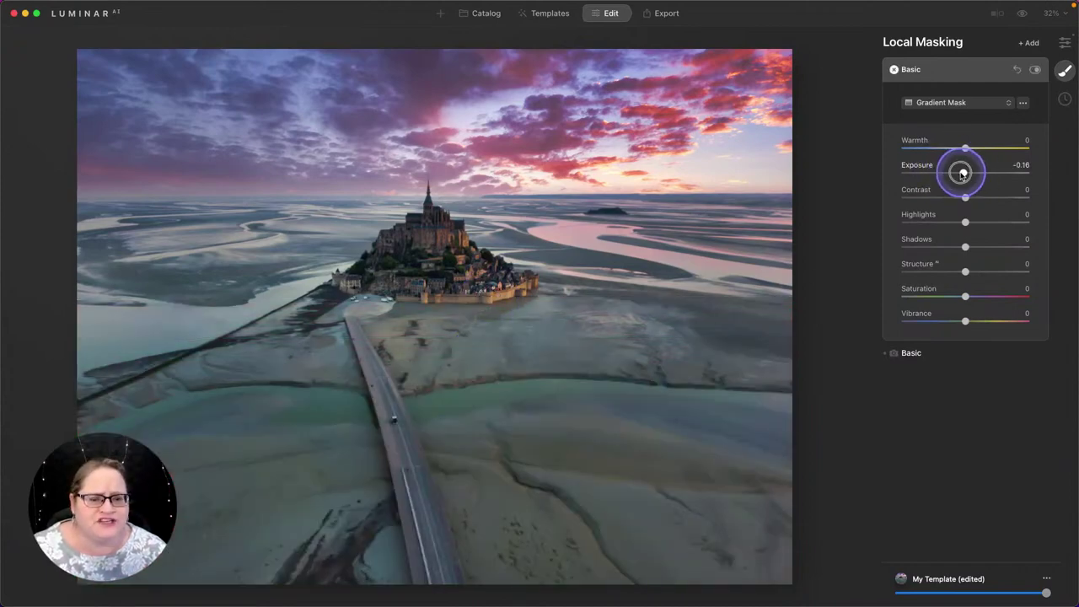
pyautogui.moveTo(956, 174)
pyautogui.mouseDown()
pyautogui.moveTo(930, 172)
pyautogui.moveTo(956, 173)
pyautogui.mouseUp()
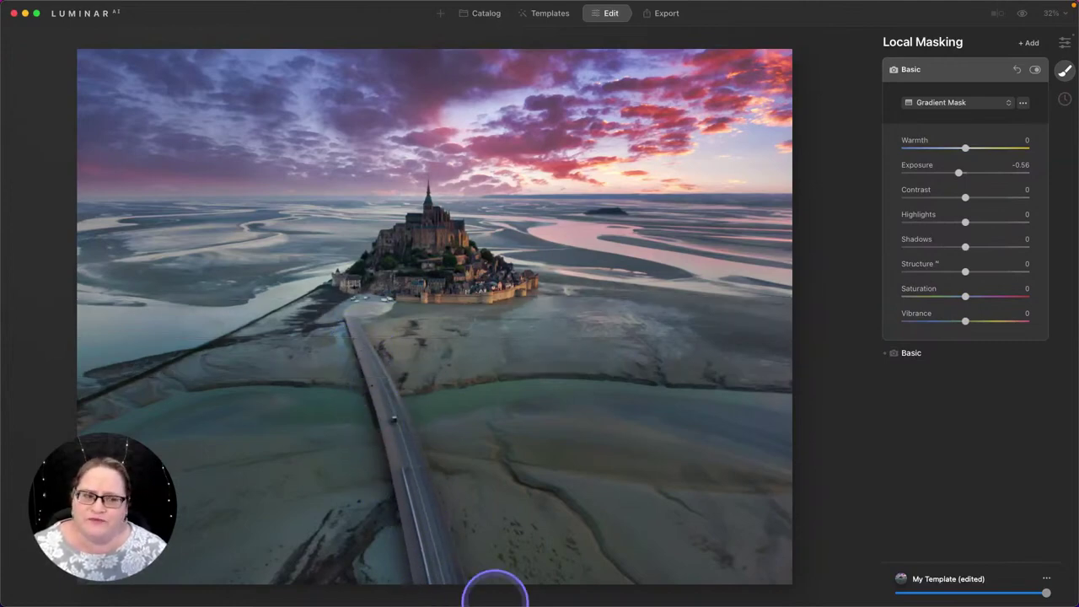
# Erase the foreground darkening along the causeway with a Paint Mask eraser at opacity 21, brush radius 76.
pyautogui.click(967, 108)
pyautogui.click(966, 78)
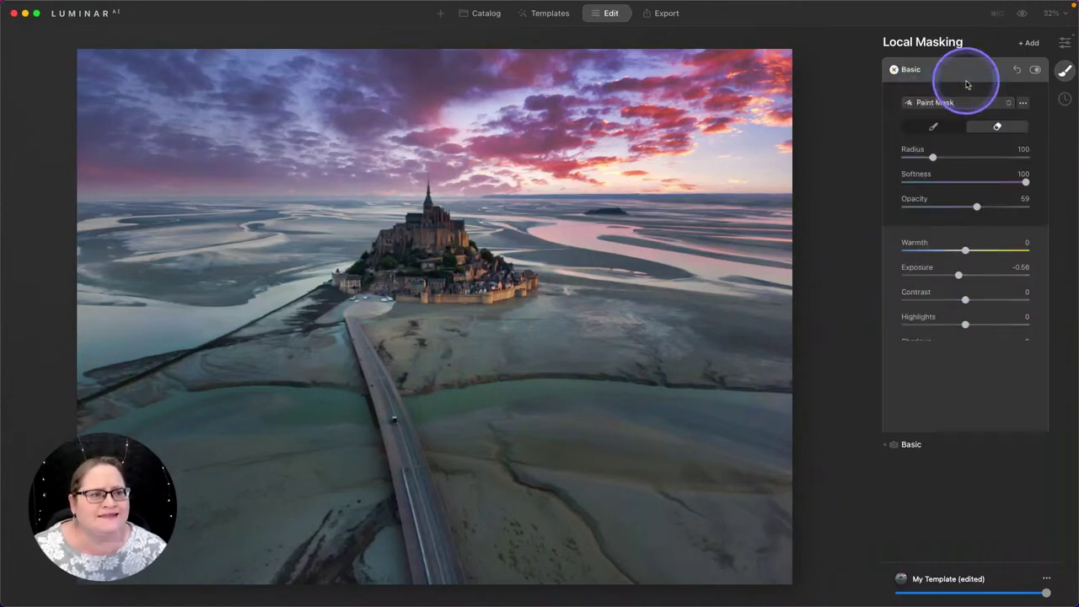
pyautogui.click(930, 207)
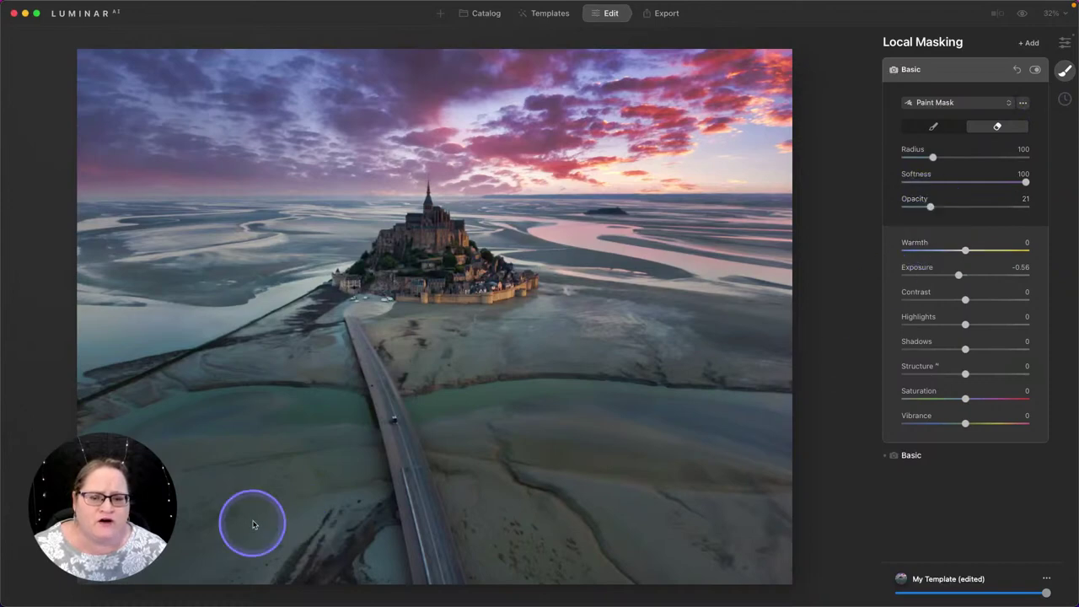
pyautogui.press(']')
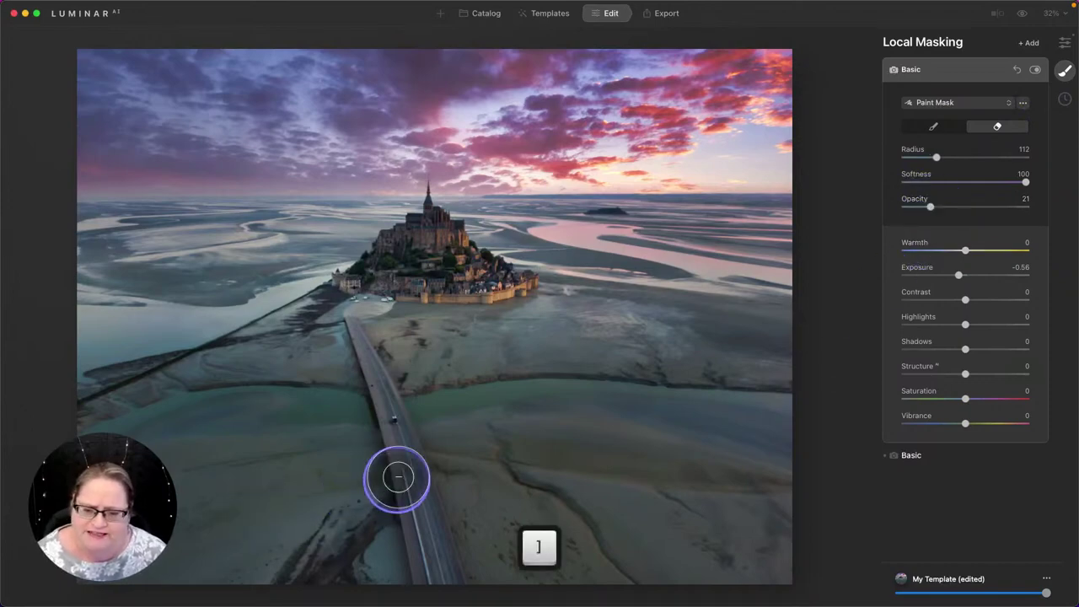
pyautogui.press('[')
pyautogui.press('[')
pyautogui.press('[')
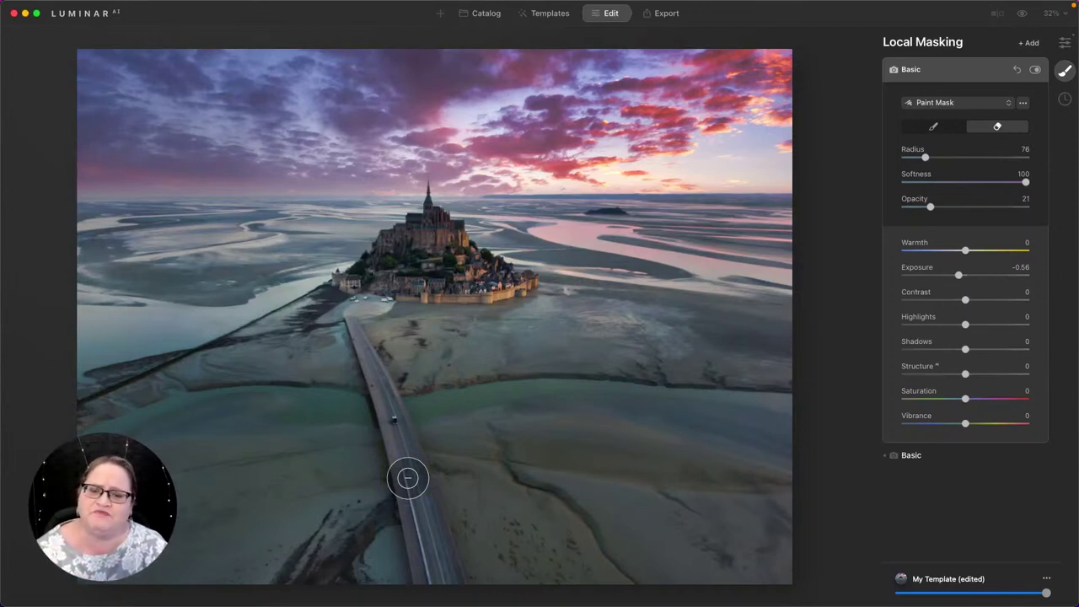
pyautogui.moveTo(407, 478)
pyautogui.mouseDown()
pyautogui.moveTo(379, 364)
pyautogui.moveTo(348, 328)
pyautogui.moveTo(394, 406)
pyautogui.moveTo(428, 577)
pyautogui.mouseUp()
pyautogui.moveTo(363, 334)
pyautogui.mouseDown()
pyautogui.moveTo(416, 465)
pyautogui.moveTo(433, 582)
pyautogui.mouseUp()
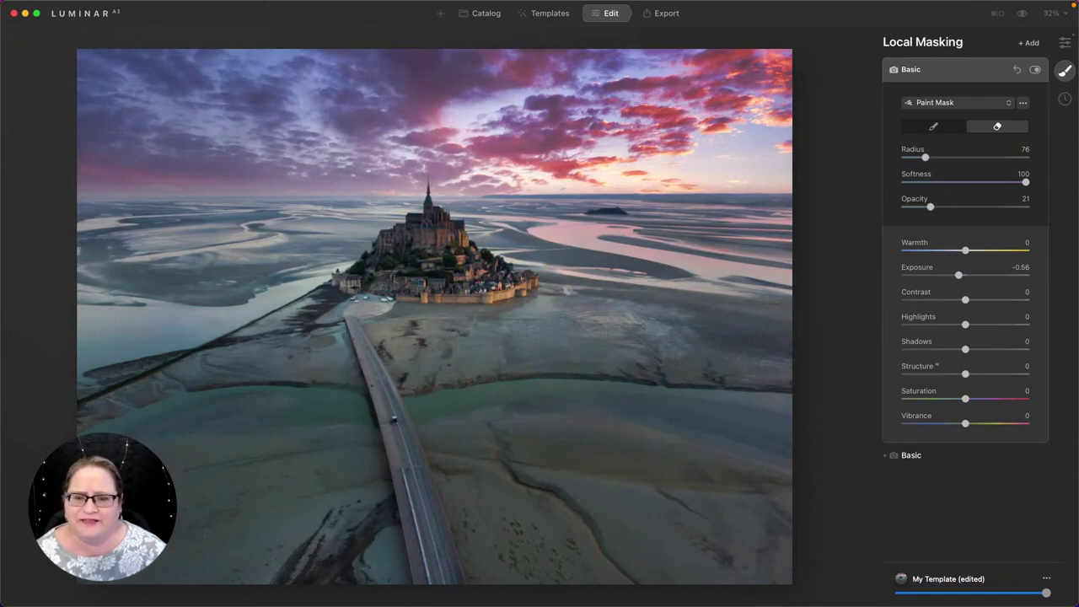
pyautogui.click(978, 71)
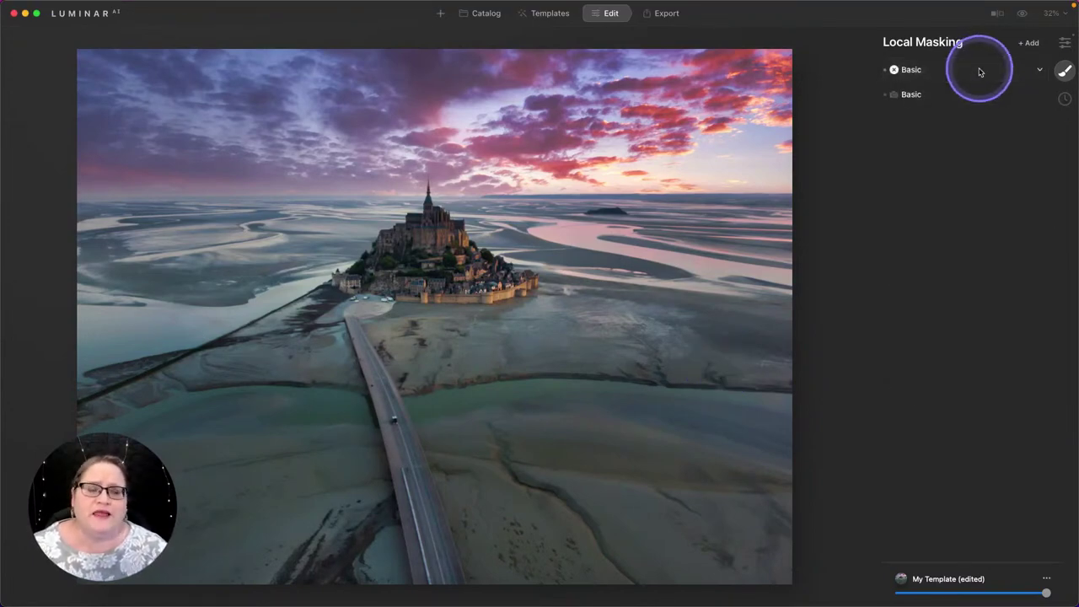